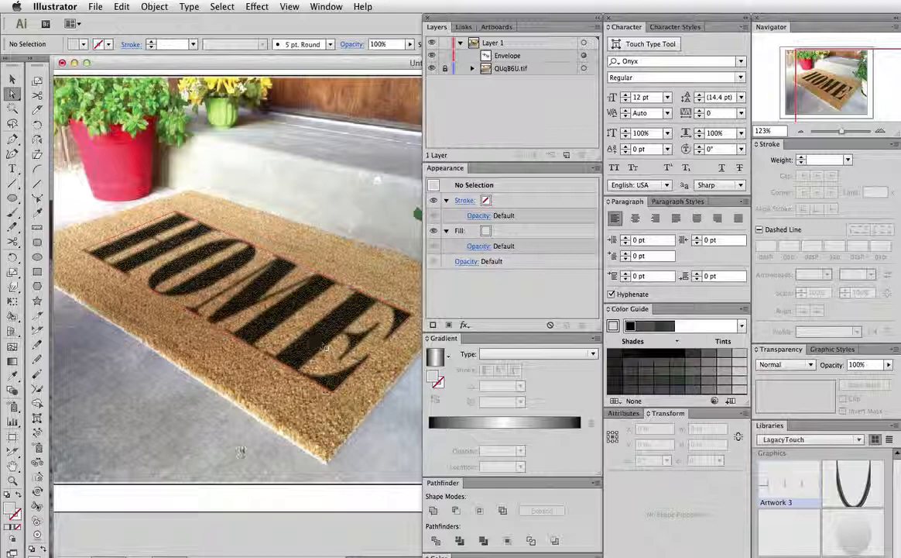
Delete the existing warped HOME lettering and add new point text reading HOME on the doormat
{"action": "left_click", "coordinate": [321, 343]}
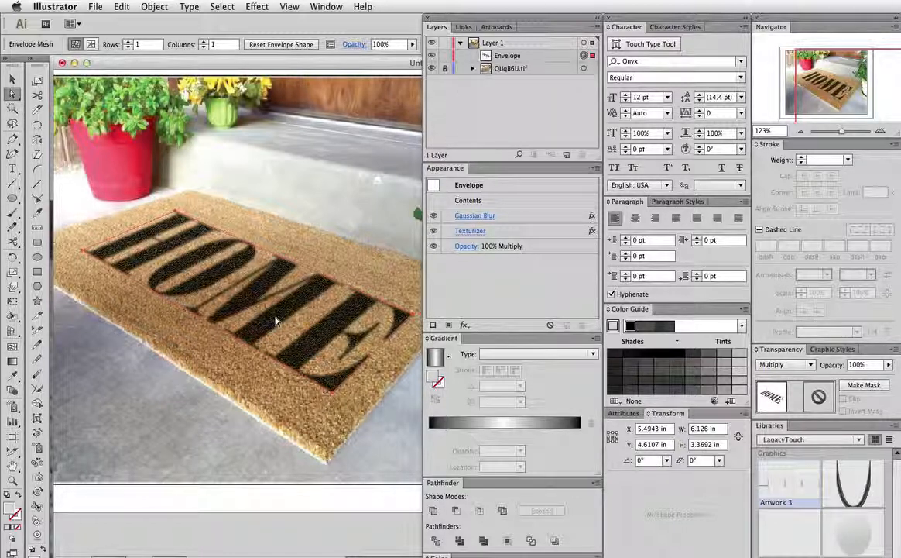
{"action": "key", "text": "Delete"}
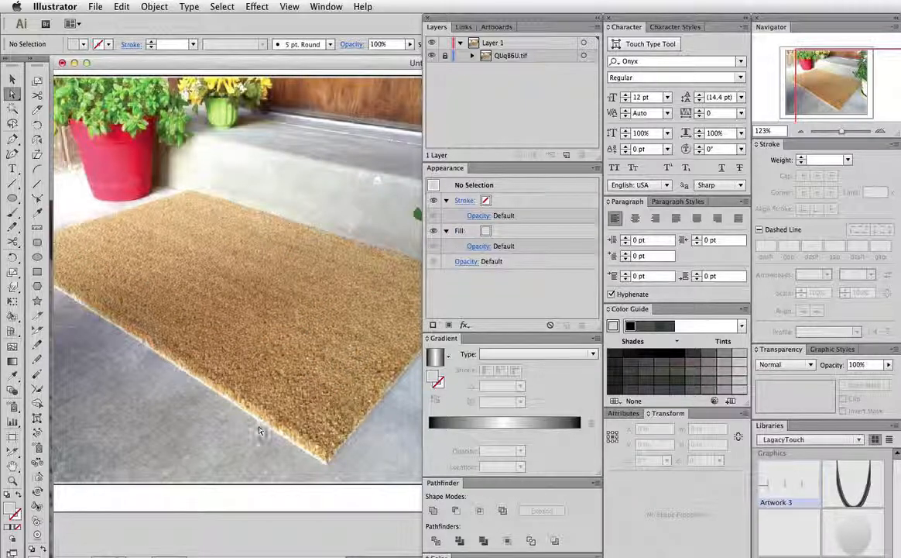
{"action": "key", "text": "t"}
{"action": "left_click", "coordinate": [138, 284]}
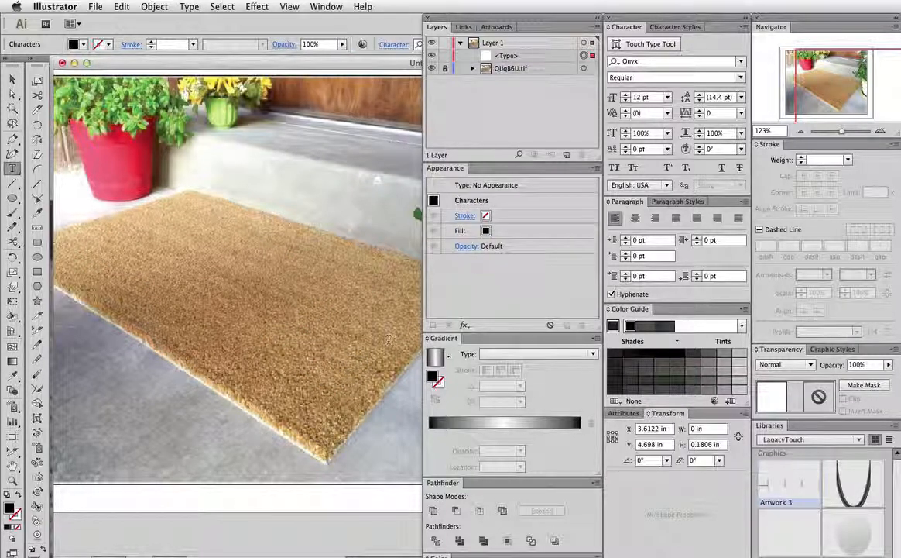
{"action": "type", "text": "H"}
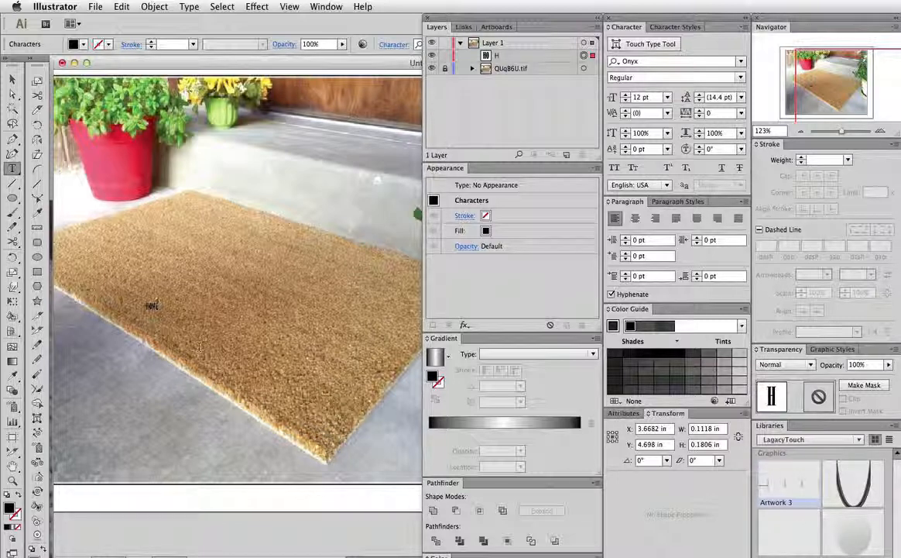
Scale the HOME text up proportionally to about 190 pt
{"action": "left_click", "coordinate": [155, 313], "text": "super"}
{"action": "left_click", "coordinate": [158, 308], "text": "super"}
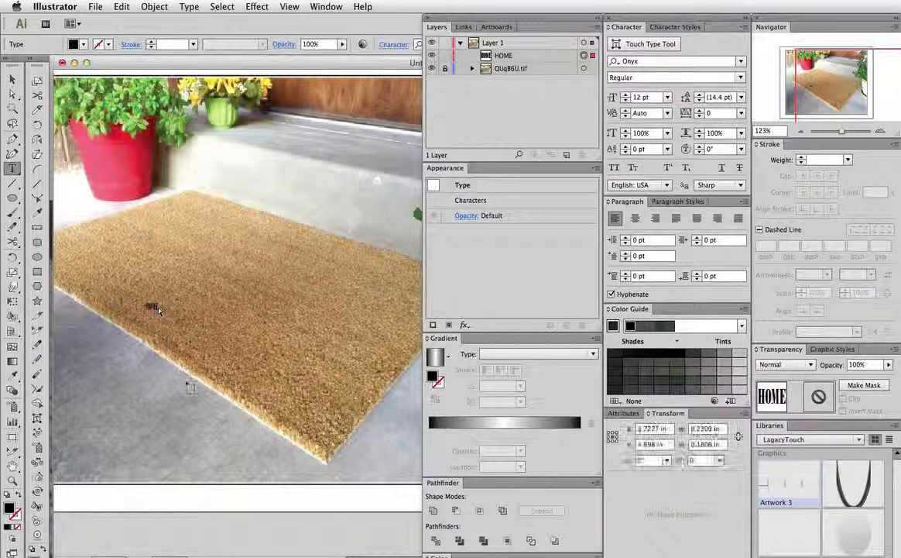
{"action": "key", "text": "s"}
{"action": "left_click_drag", "start_coordinate": [188, 383], "coordinate": [333, 554]}
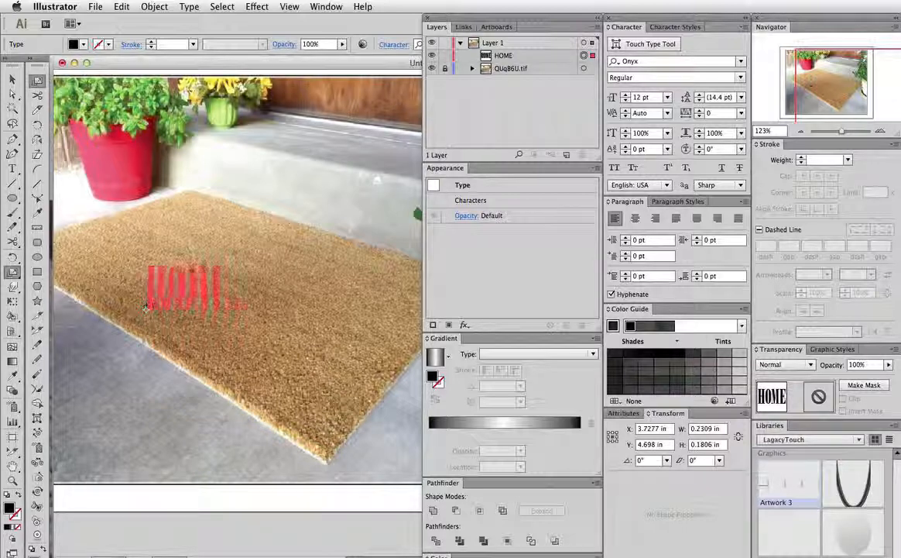
{"action": "left_click_drag", "start_coordinate": [155, 242], "coordinate": [165, 170]}
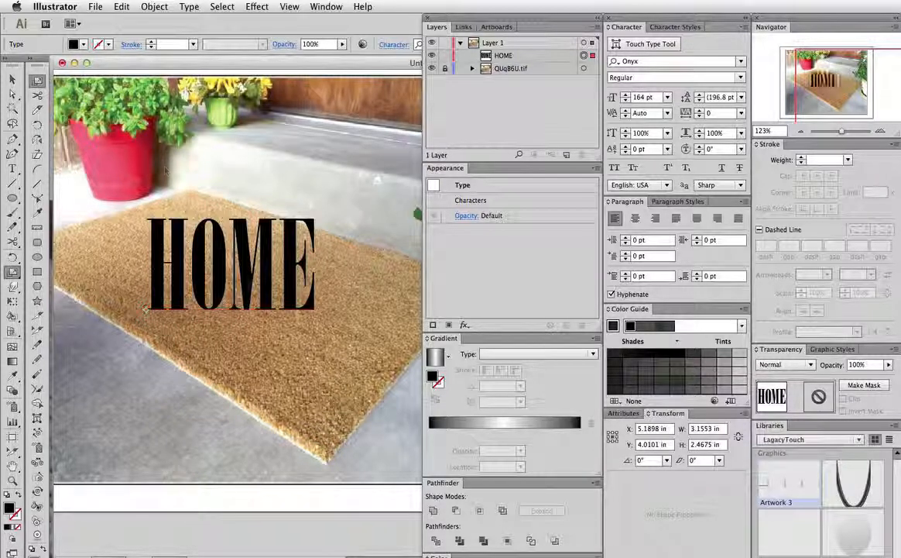
{"action": "left_click_drag", "start_coordinate": [353, 336], "coordinate": [384, 344]}
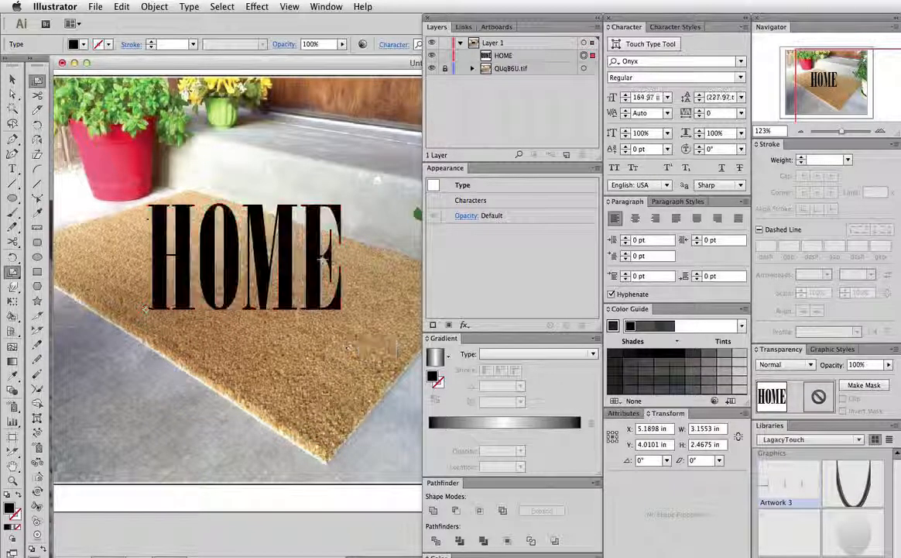
Convert the HOME text into an envelope mesh with 1 row and 1 column
{"action": "left_click", "coordinate": [189, 6]}
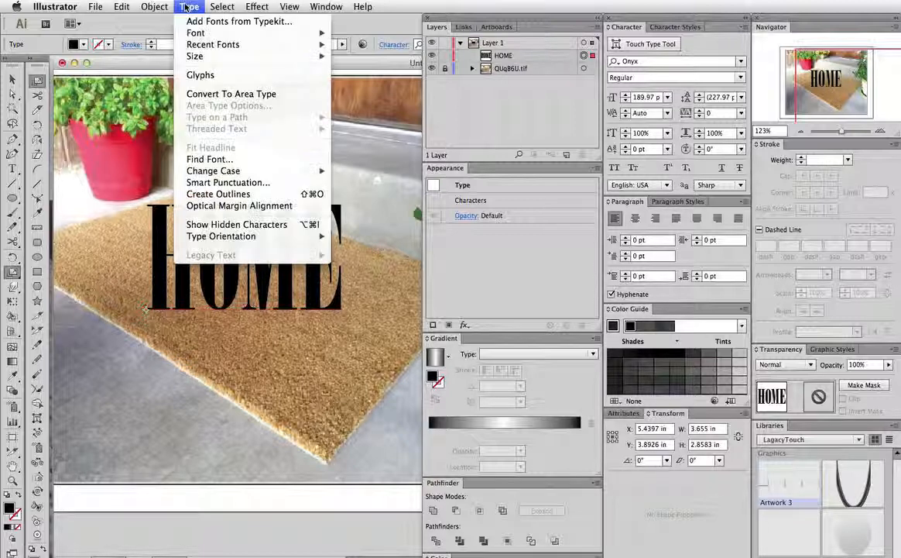
{"action": "mouse_move", "coordinate": [154, 6]}
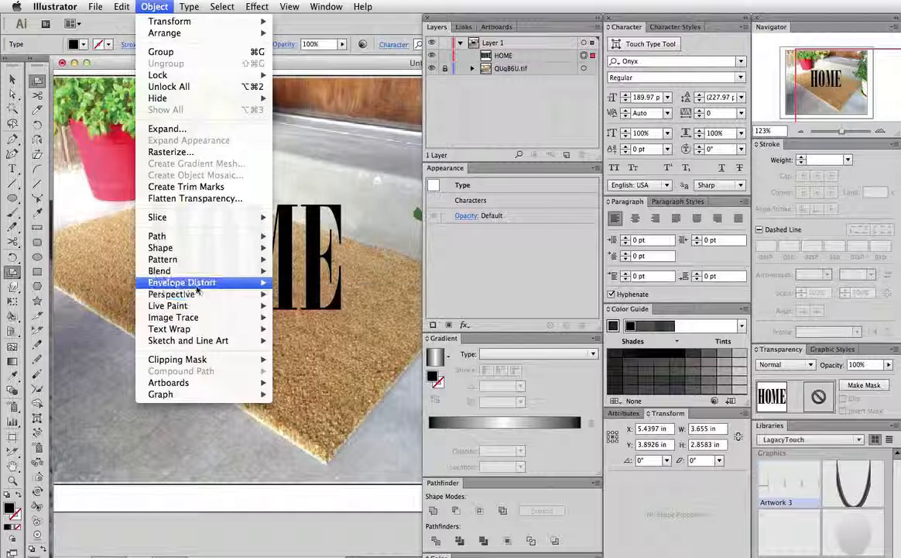
{"action": "mouse_move", "coordinate": [199, 286]}
{"action": "left_click", "coordinate": [322, 293]}
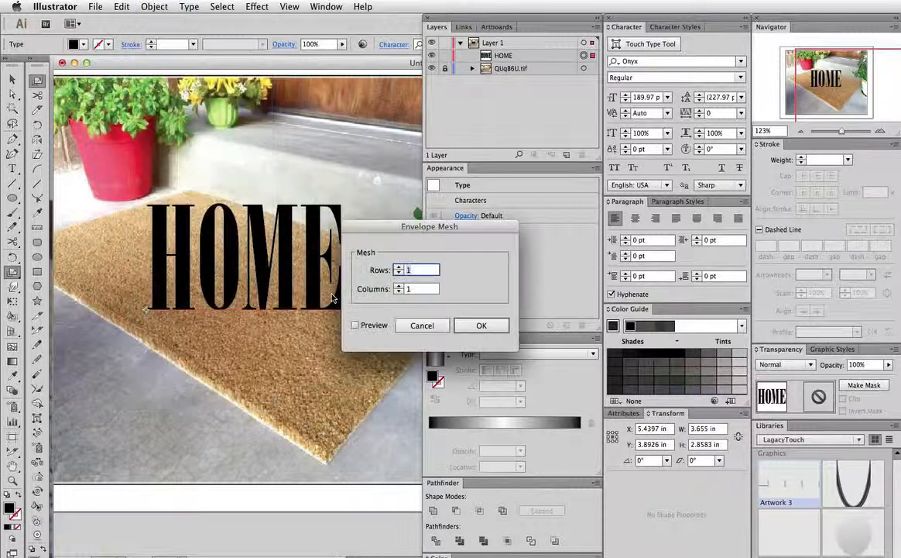
{"action": "left_click", "coordinate": [481, 325]}
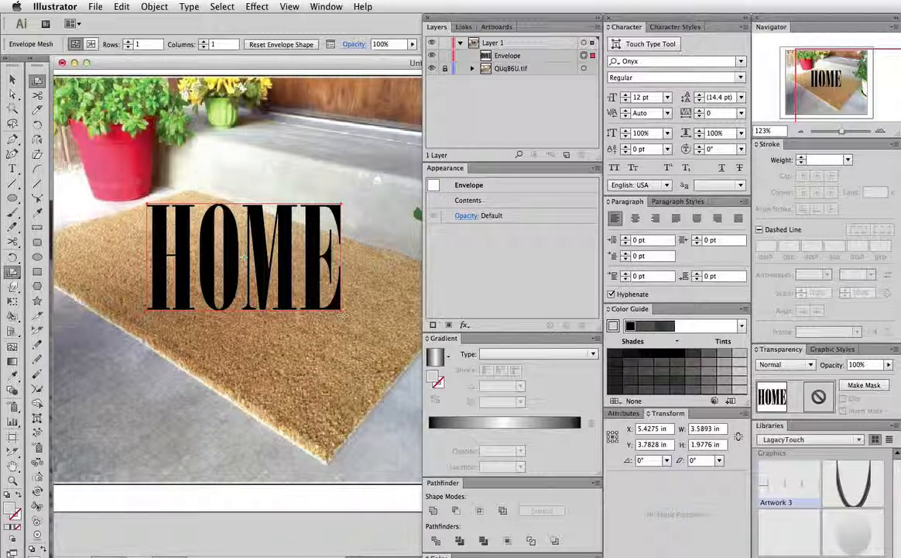
Rotate the HOME envelope clockwise with Free Transform to follow the mat's angle and move it onto the mat
{"action": "key", "text": "e"}
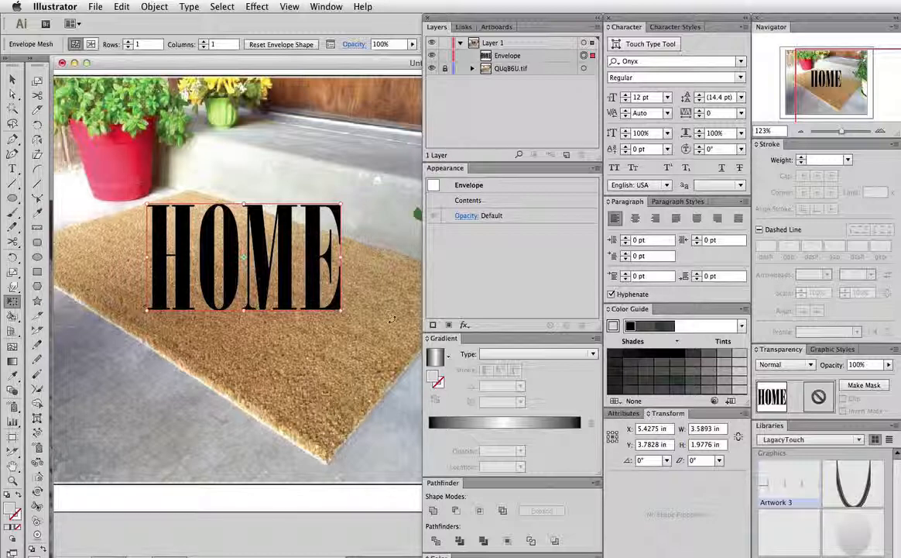
{"action": "left_click_drag", "start_coordinate": [395, 319], "coordinate": [324, 385]}
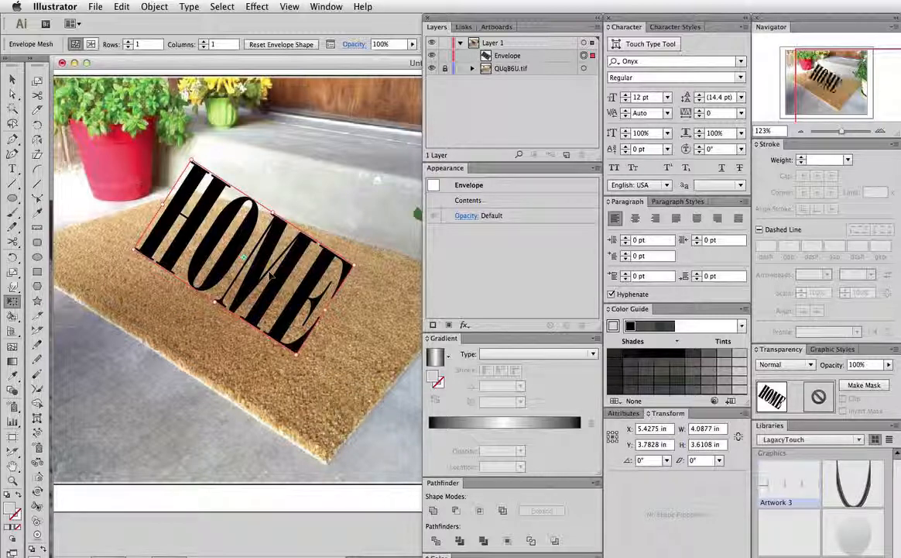
{"action": "left_click_drag", "start_coordinate": [283, 283], "coordinate": [311, 340]}
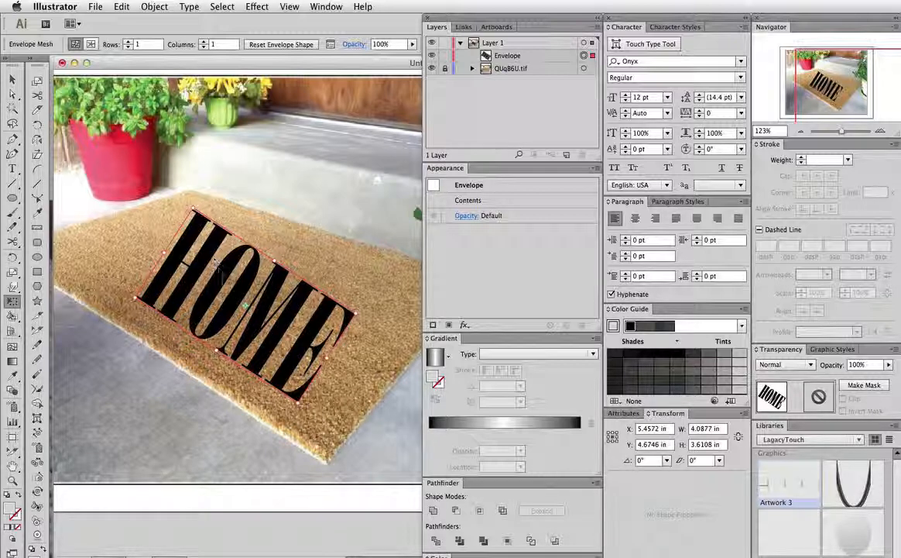
{"action": "left_click_drag", "start_coordinate": [219, 279], "coordinate": [210, 275]}
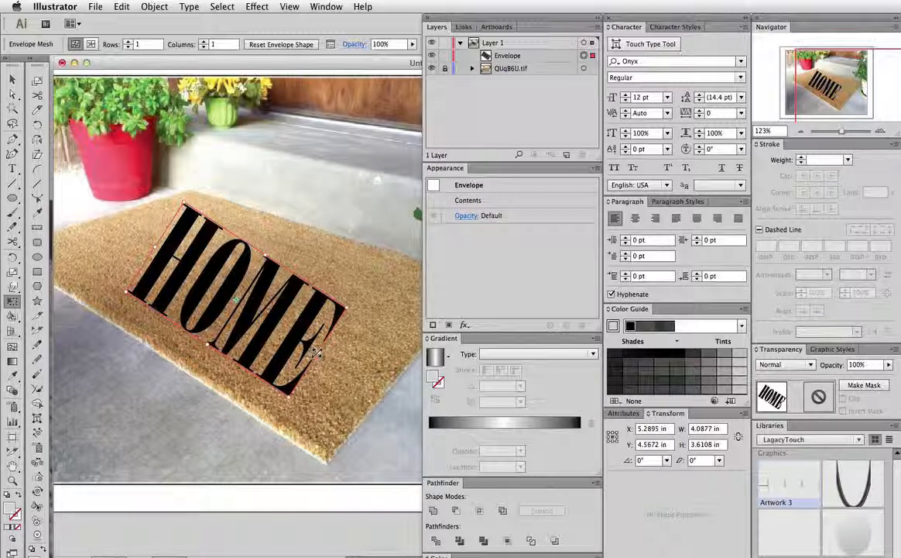
Stretch the HOME envelope across the mat and distort its corners to follow the mat's perspective
{"action": "left_click_drag", "start_coordinate": [319, 352], "coordinate": [374, 334]}
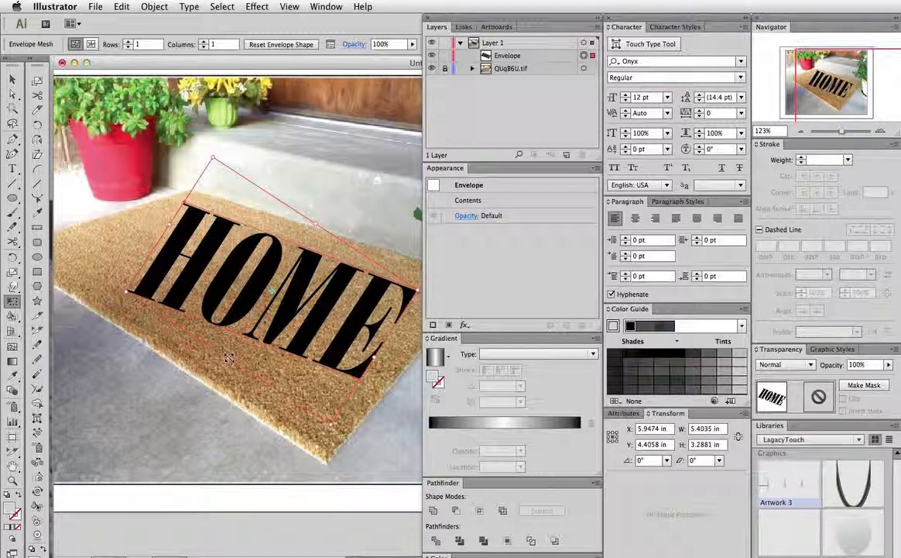
{"action": "left_click_drag", "start_coordinate": [229, 356], "coordinate": [197, 339]}
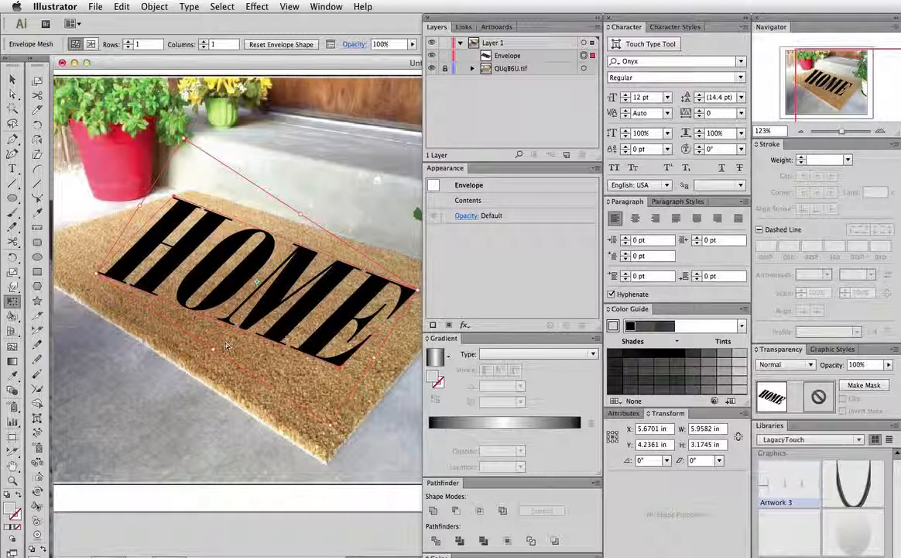
{"action": "key", "text": "ctrl+z"}
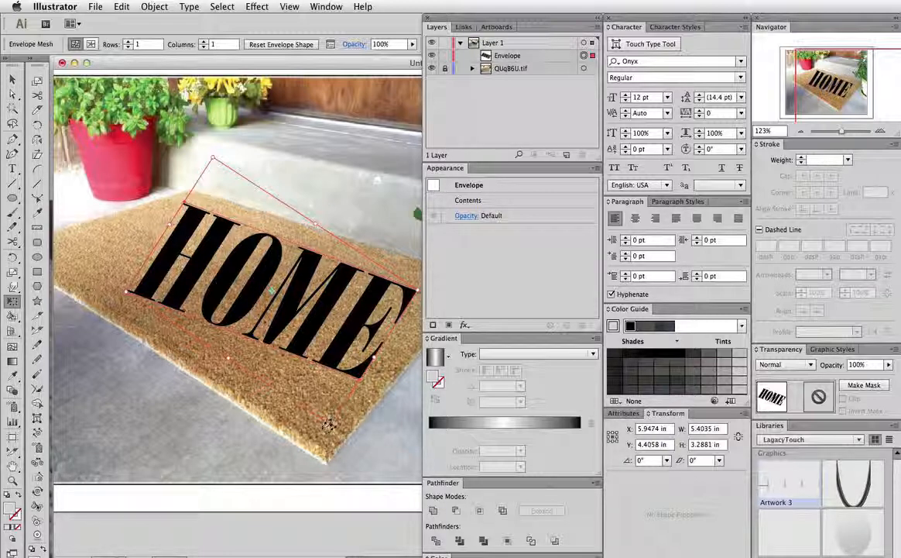
{"action": "left_click_drag", "start_coordinate": [330, 424], "coordinate": [279, 441]}
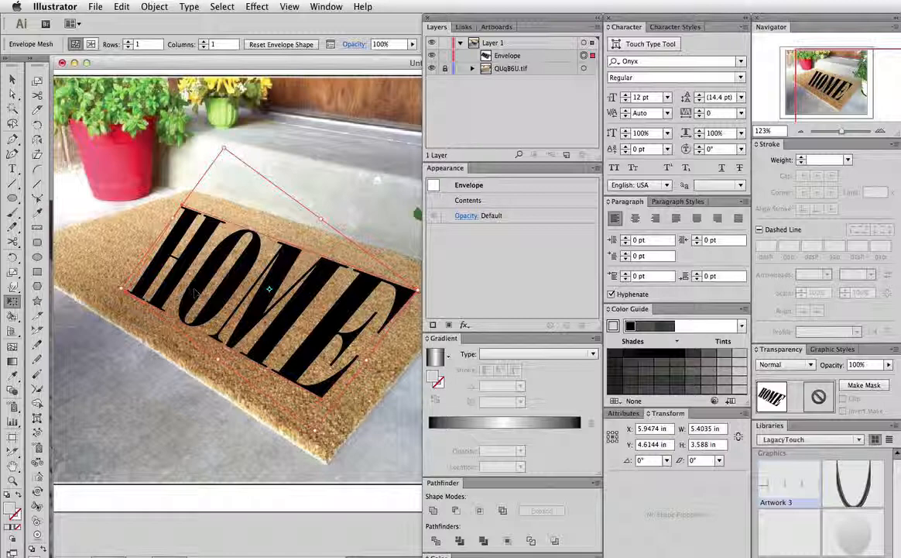
{"action": "left_click_drag", "start_coordinate": [122, 288], "coordinate": [121, 258]}
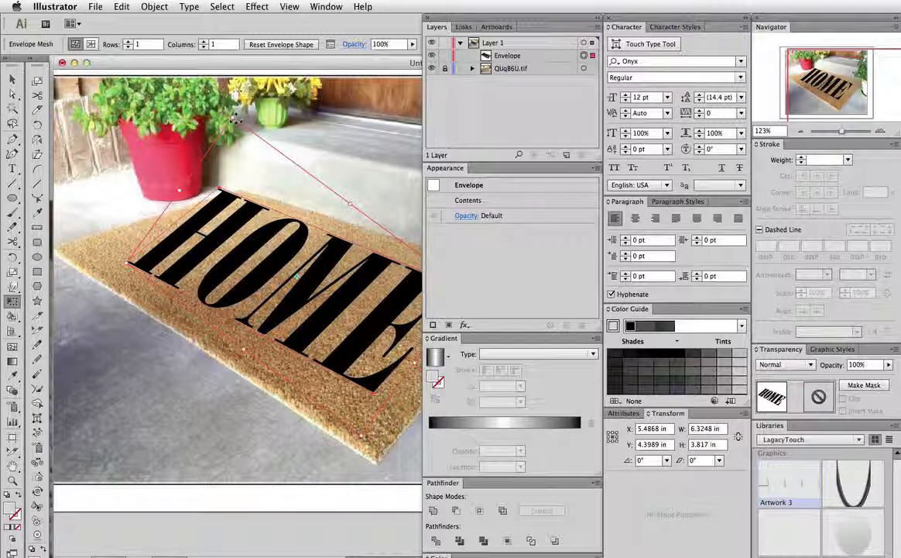
Refine the perspective by adjusting the corners around the H and the E until the lettering's edges parallel the mat, and deselect it
{"action": "left_click", "coordinate": [233, 145]}
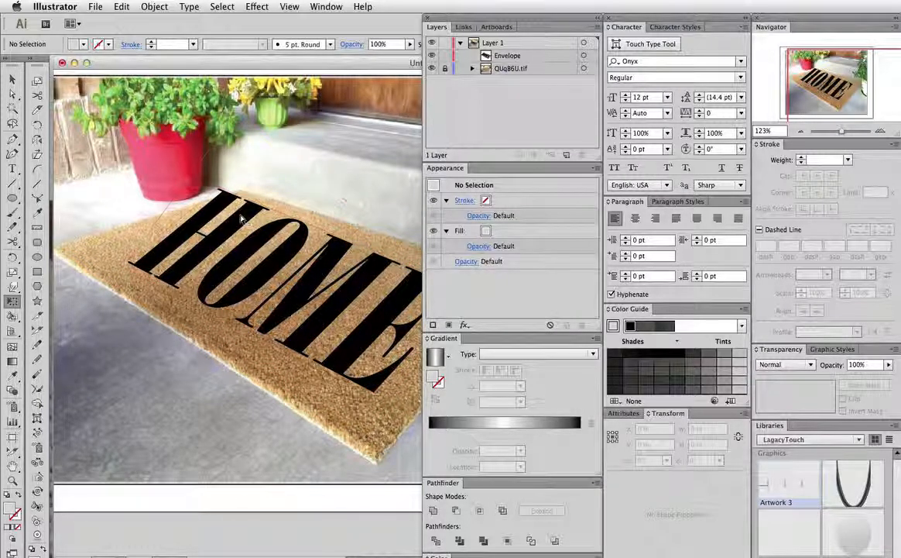
{"action": "left_click", "coordinate": [220, 196]}
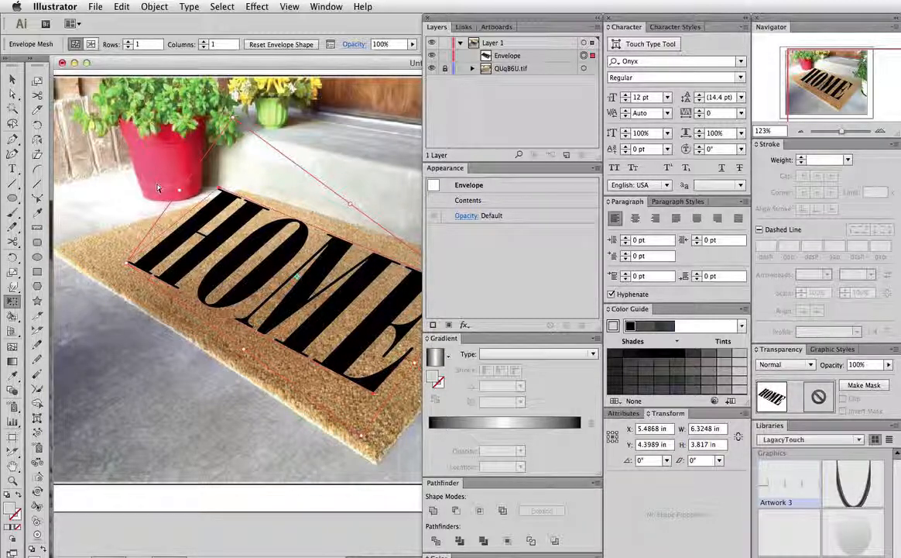
{"action": "left_click", "coordinate": [143, 167]}
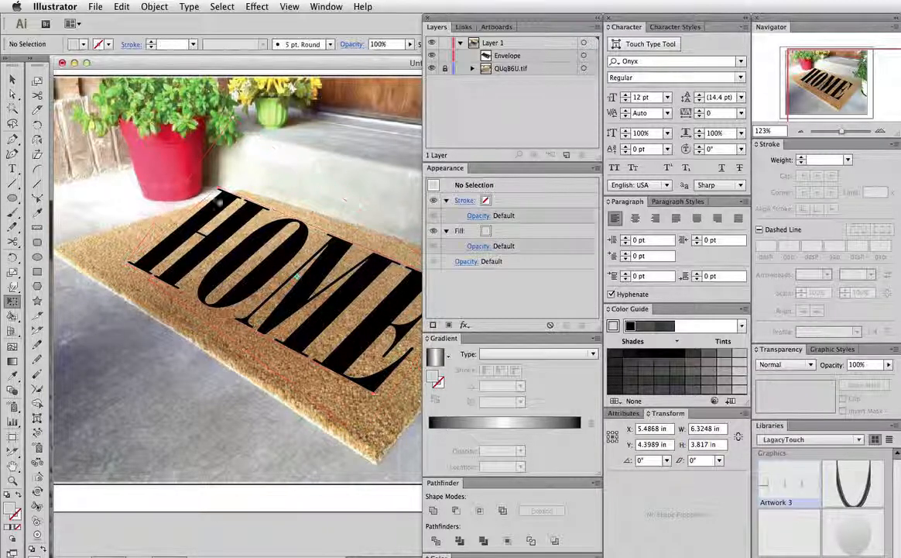
{"action": "left_click", "coordinate": [261, 241]}
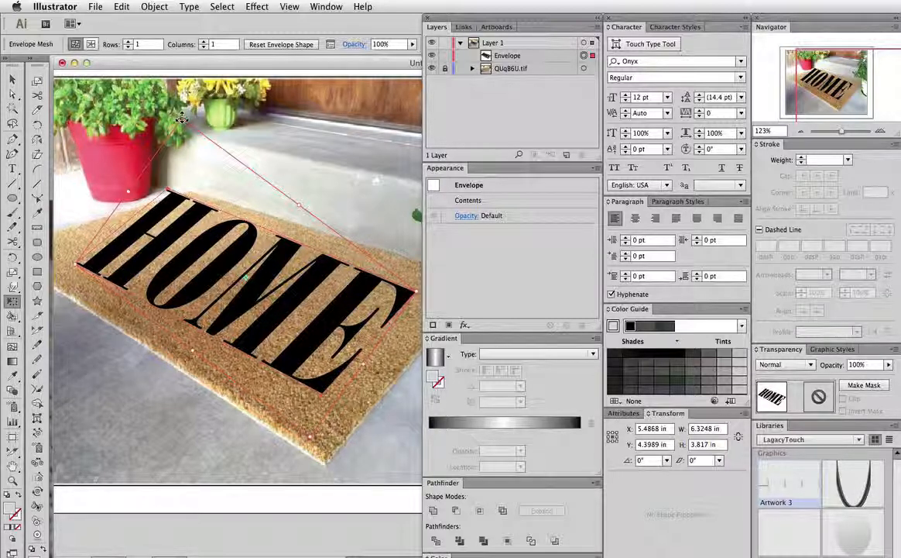
{"action": "left_click_drag", "start_coordinate": [182, 118], "coordinate": [205, 161]}
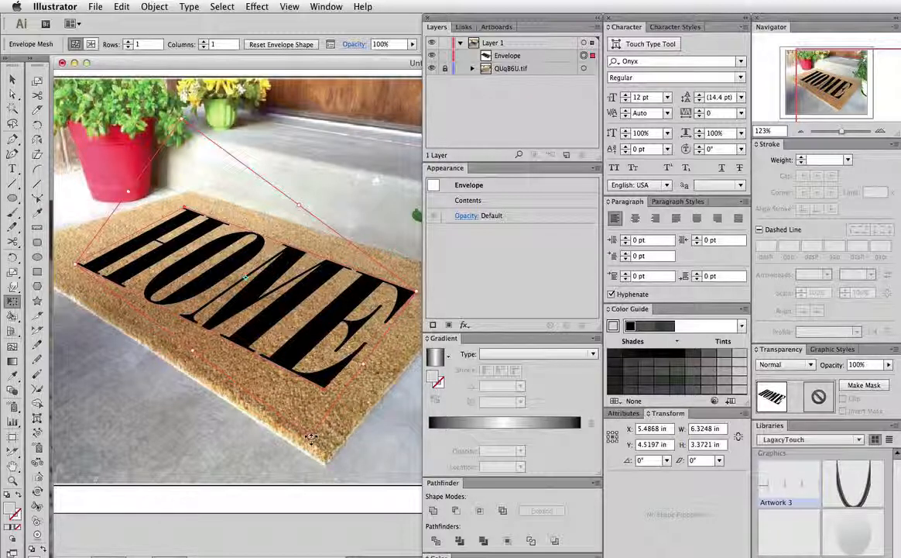
{"action": "left_click_drag", "start_coordinate": [310, 436], "coordinate": [313, 442]}
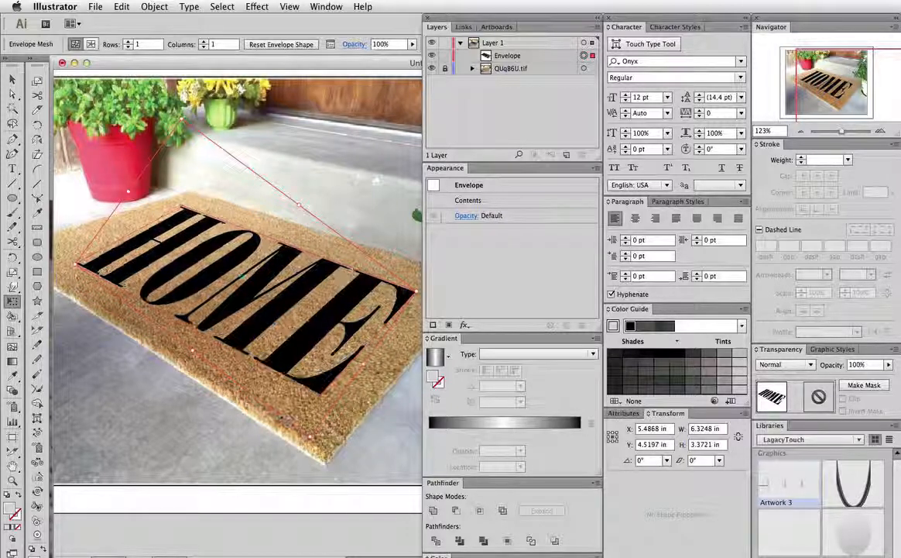
{"action": "left_click_drag", "start_coordinate": [75, 261], "coordinate": [79, 252]}
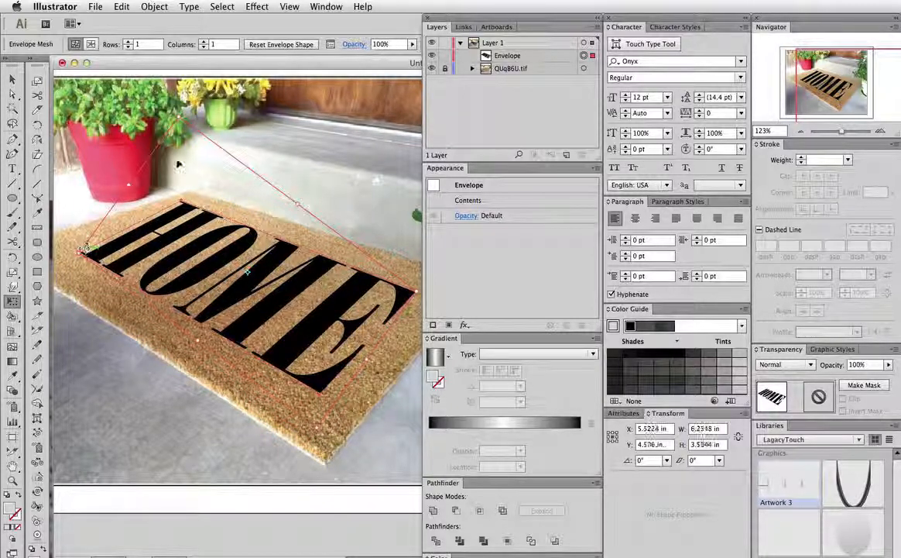
{"action": "left_click_drag", "start_coordinate": [181, 118], "coordinate": [189, 139]}
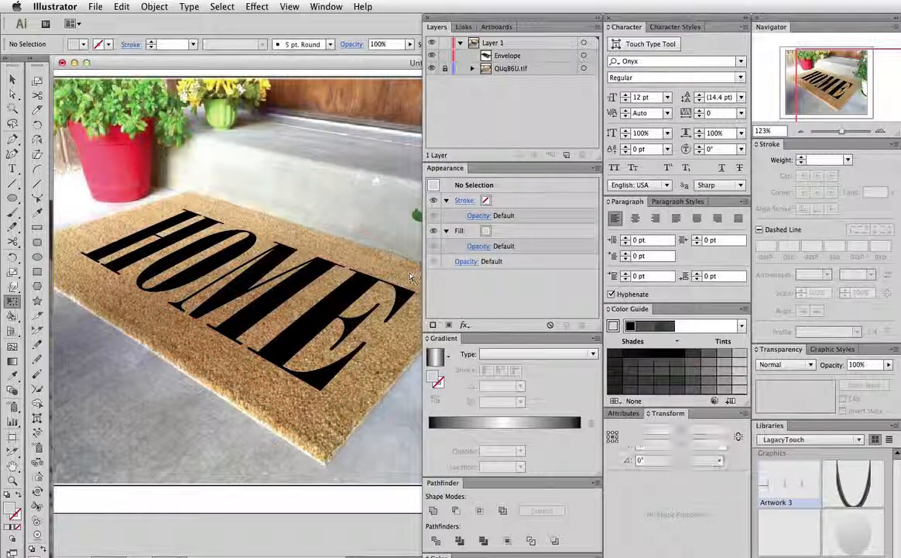
{"action": "left_click", "coordinate": [411, 277]}
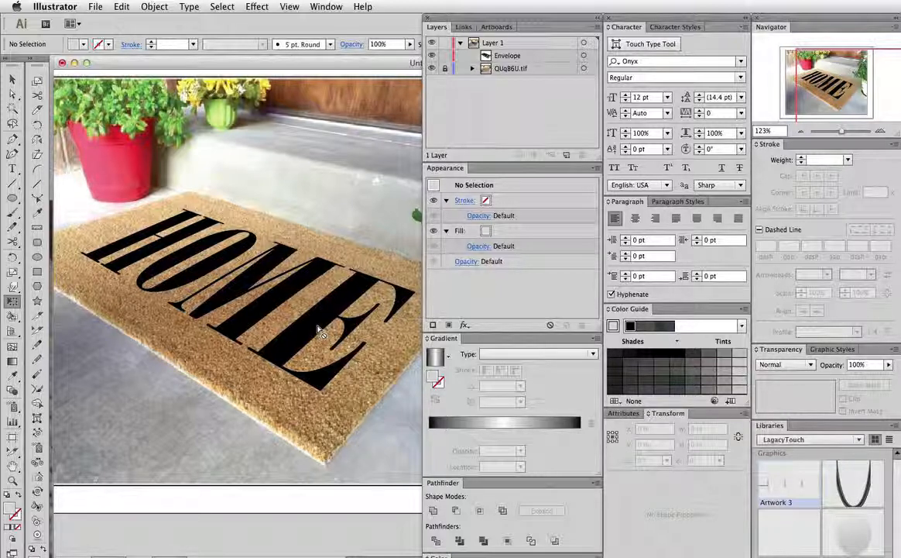
Apply a Gaussian Blur with a radius of 4 pixels to the HOME envelope
{"action": "key", "text": "a"}
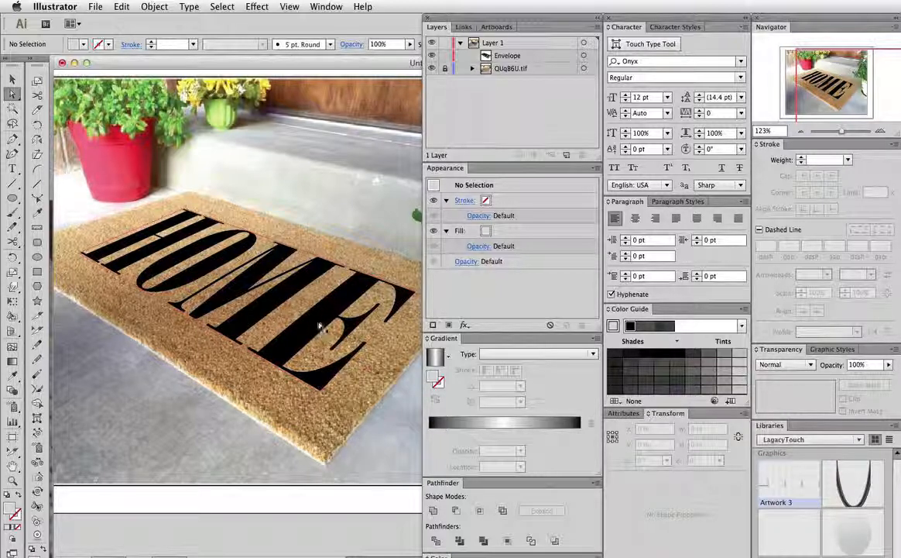
{"action": "left_click", "coordinate": [322, 326]}
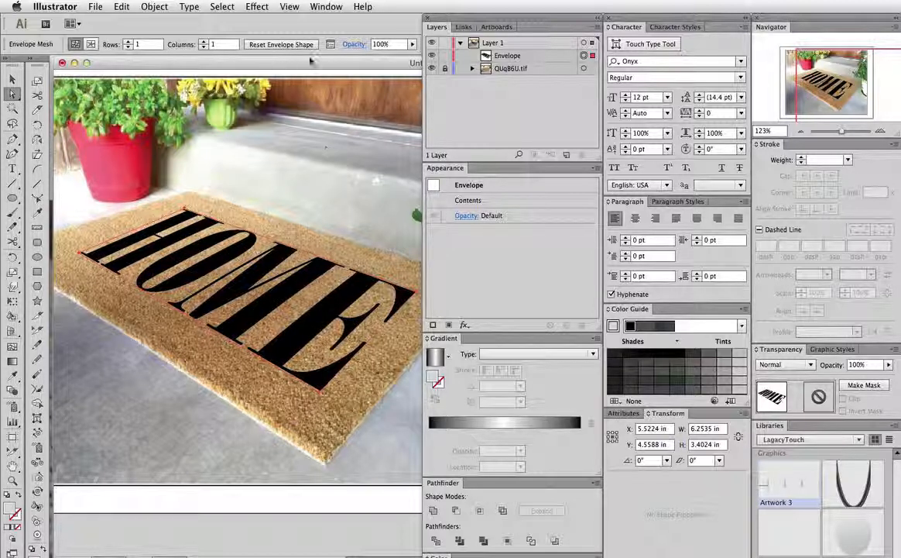
{"action": "left_click", "coordinate": [222, 7]}
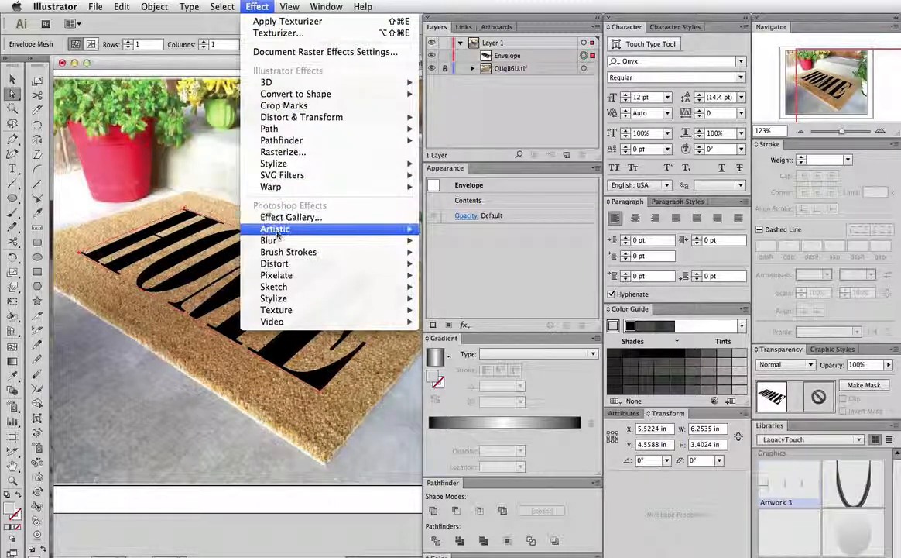
{"action": "left_click", "coordinate": [474, 264]}
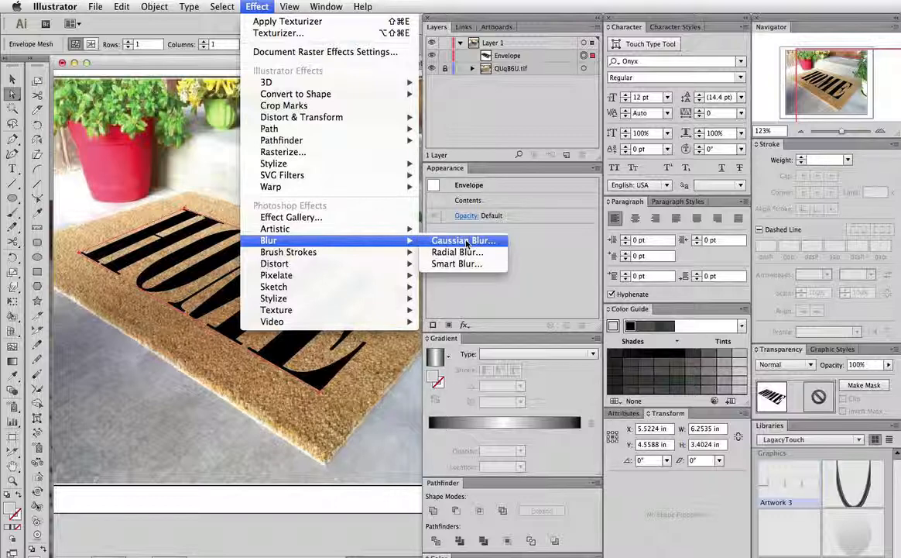
{"action": "left_click", "coordinate": [465, 240]}
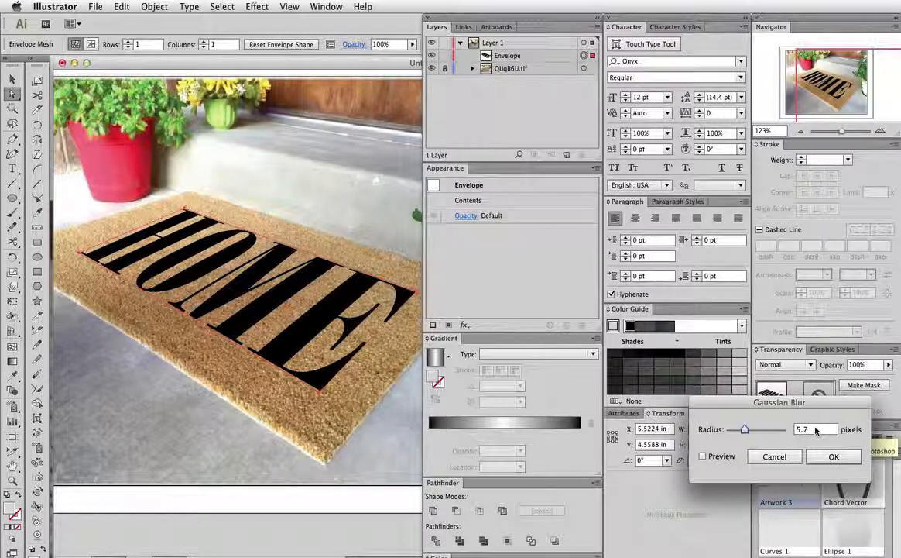
{"action": "left_click_drag", "start_coordinate": [820, 430], "coordinate": [783, 433]}
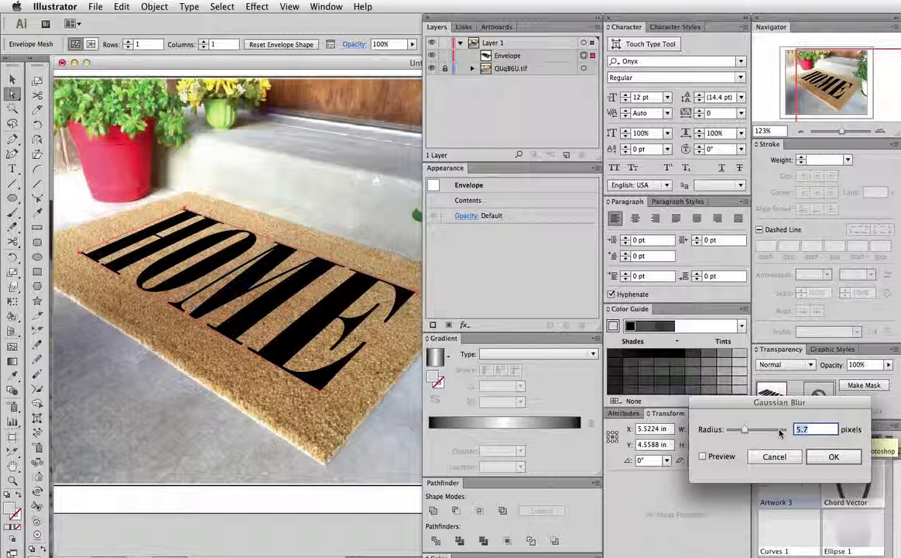
{"action": "type", "text": "4"}
{"action": "left_click", "coordinate": [827, 458]}
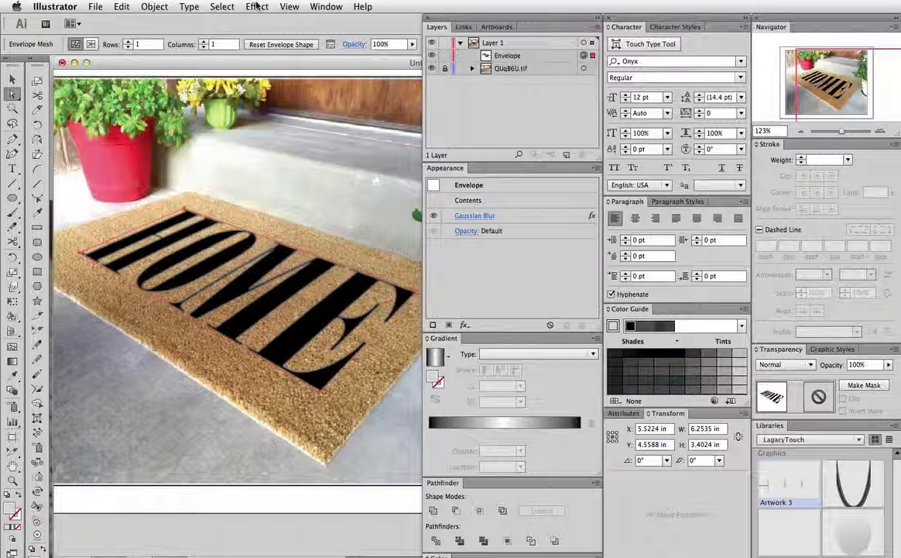
Add the Texturizer effect from the Effect Gallery to the blurred HOME envelope
{"action": "left_click", "coordinate": [256, 6]}
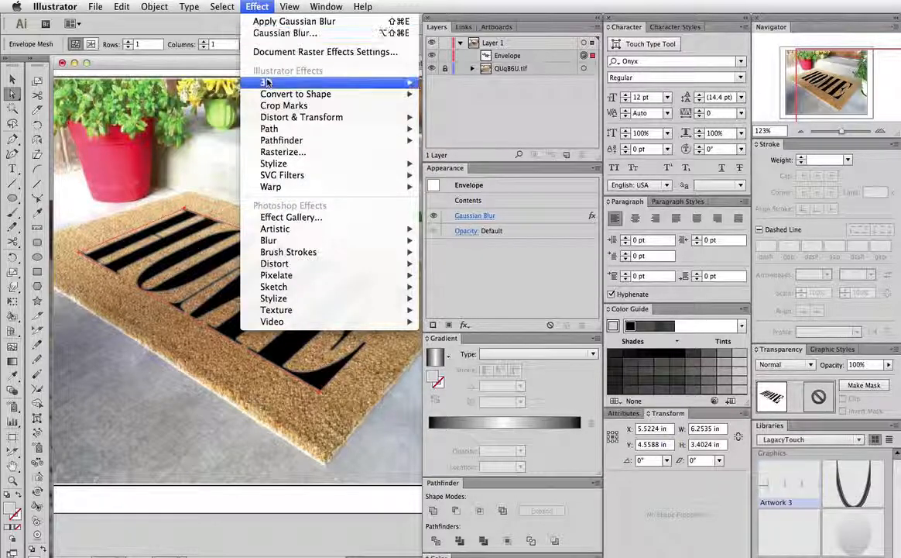
{"action": "left_click", "coordinate": [277, 218]}
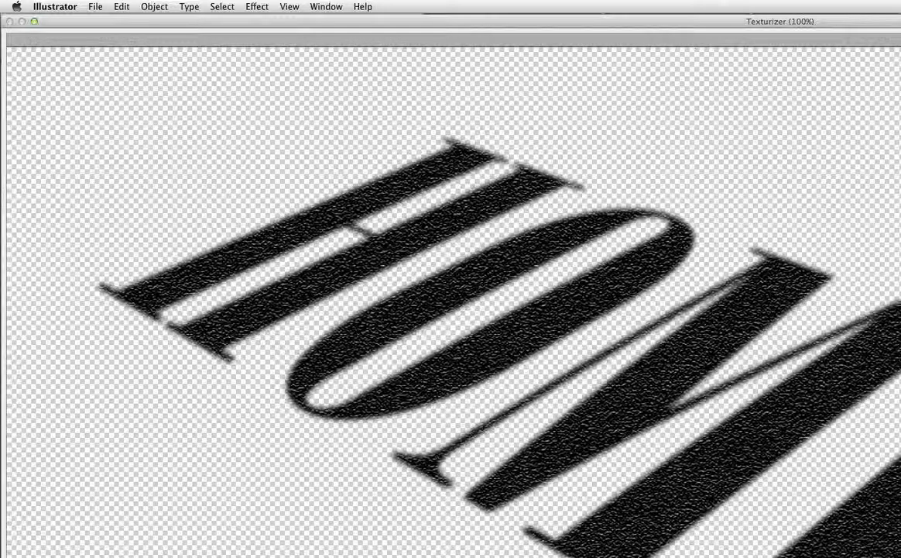
{"action": "key", "text": "Return"}
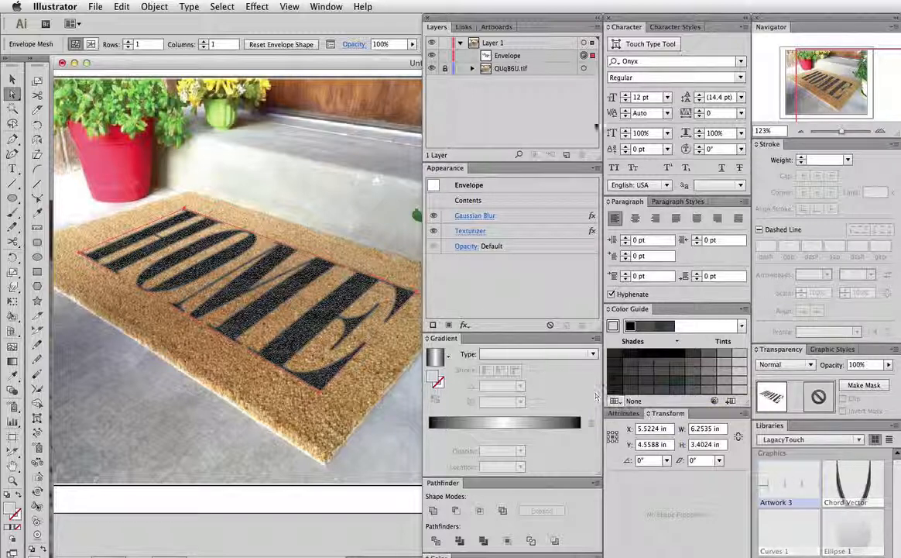
Set the HOME envelope's blending mode to Multiply and deselect it
{"action": "left_click", "coordinate": [501, 56]}
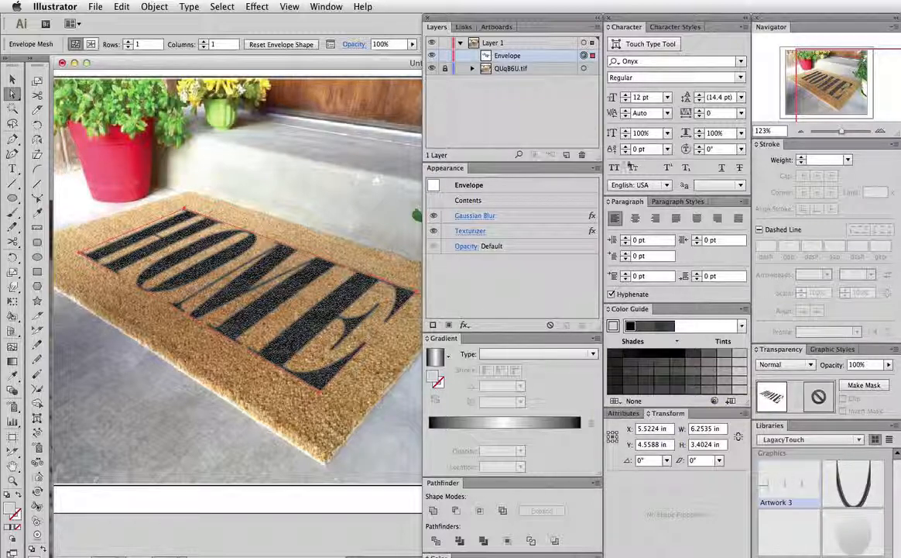
{"action": "left_click", "coordinate": [780, 367]}
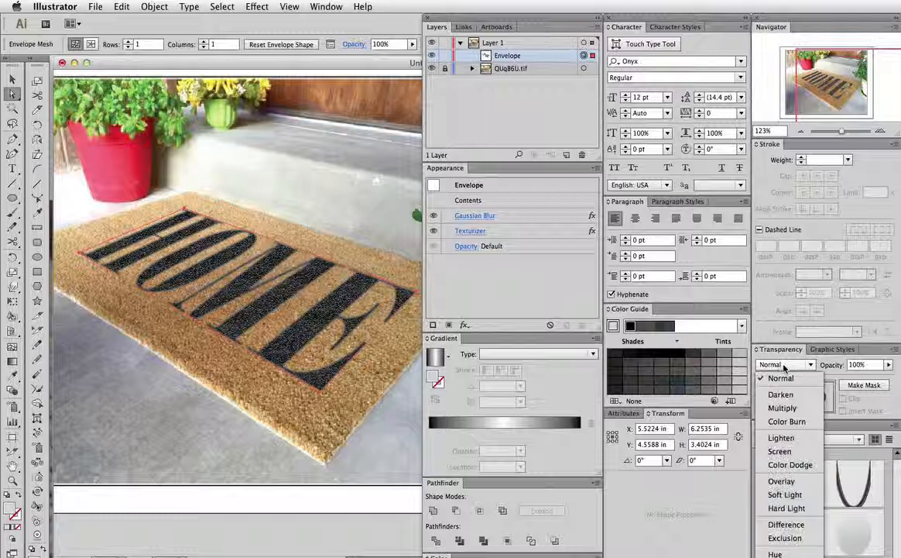
{"action": "left_click", "coordinate": [780, 408]}
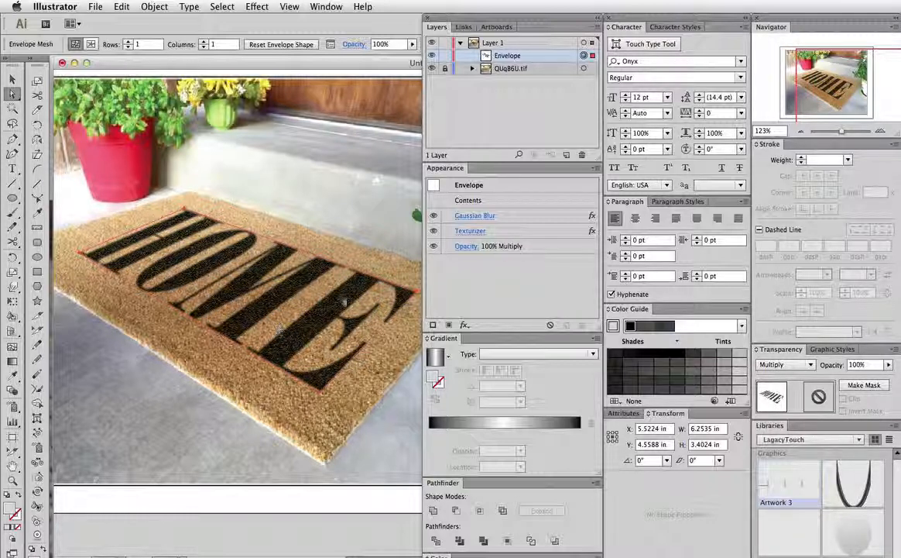
{"action": "left_click", "coordinate": [258, 430]}
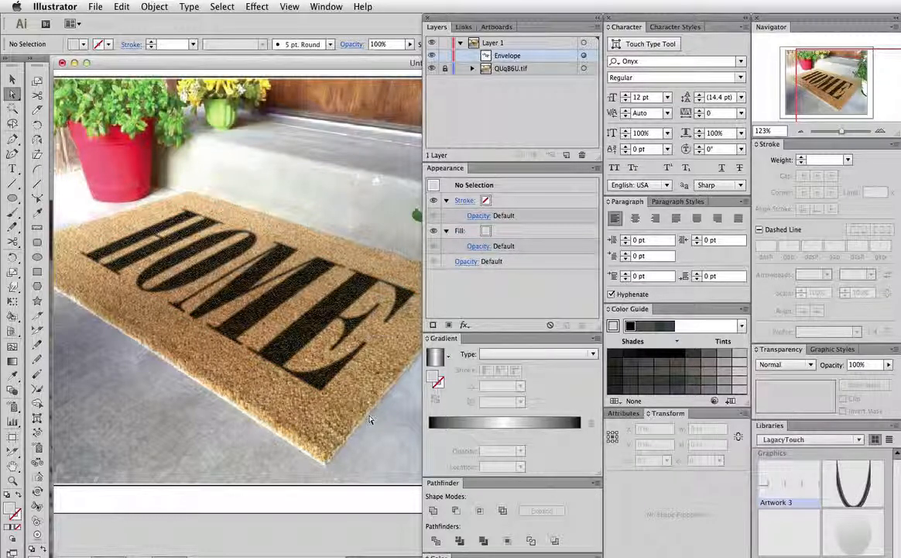
Select the HOME lettering on the mat and open the envelope's contents for editing
{"action": "left_click", "coordinate": [264, 298]}
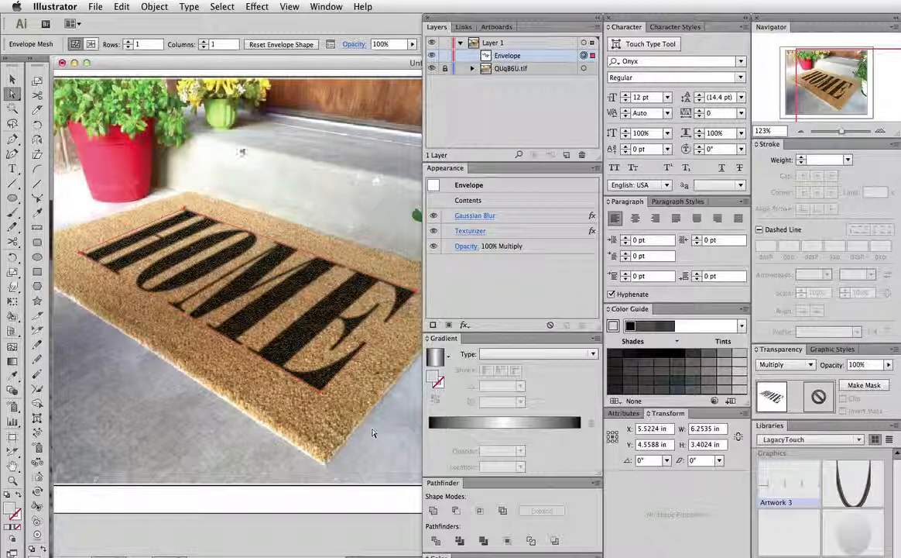
{"action": "left_click", "coordinate": [155, 6]}
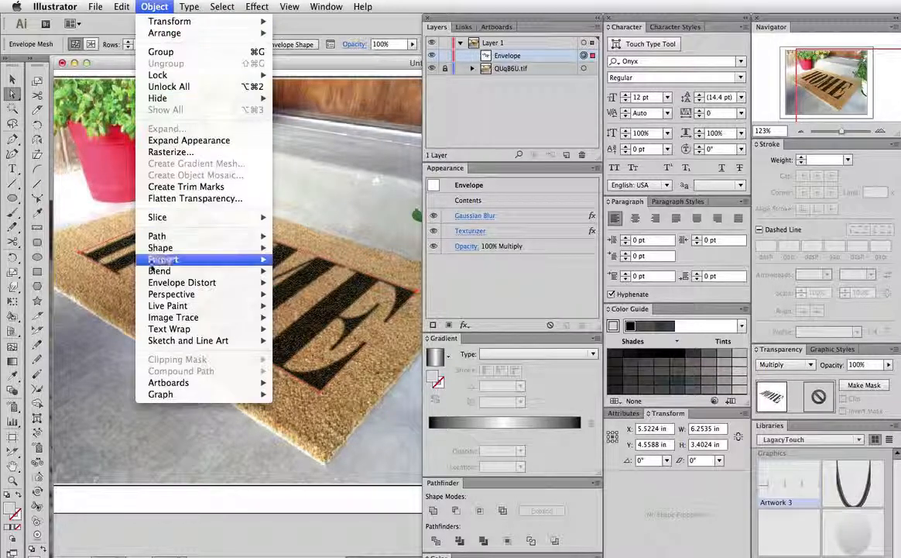
{"action": "mouse_move", "coordinate": [156, 284]}
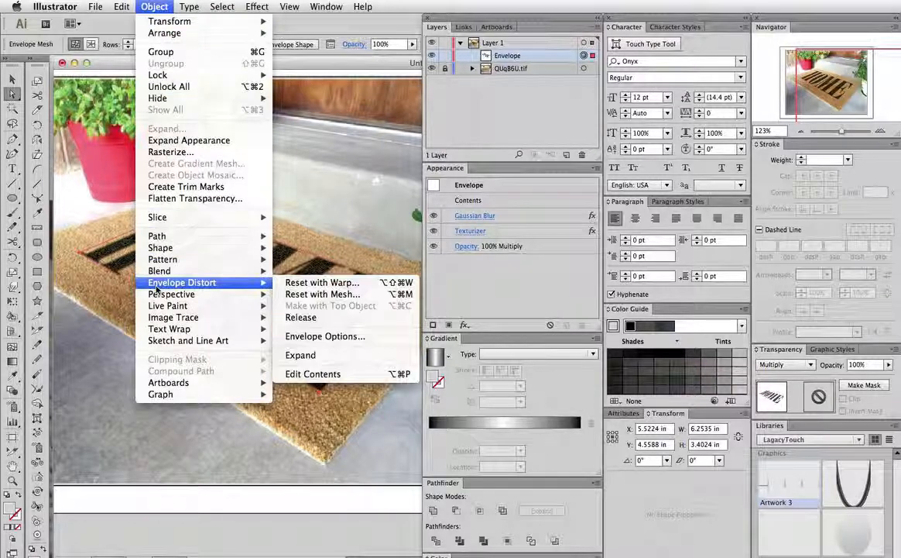
{"action": "left_click", "coordinate": [310, 374]}
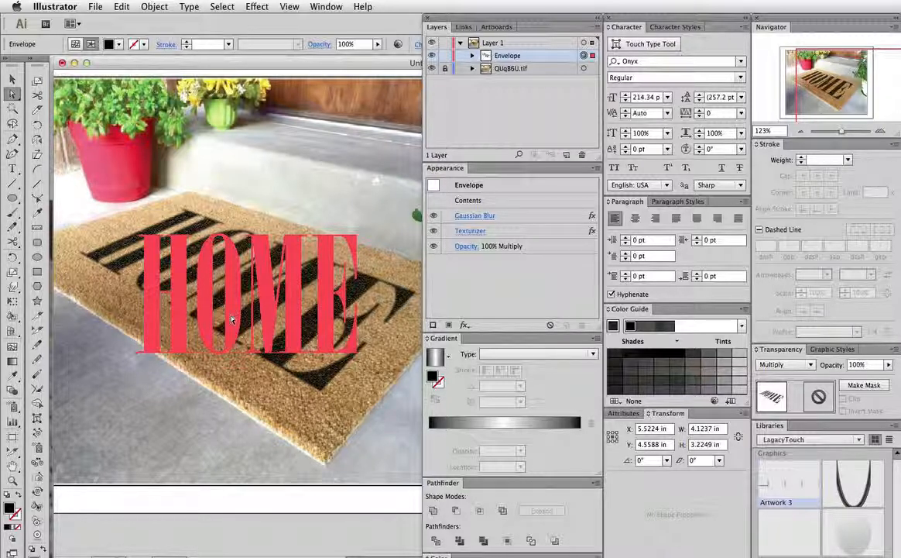
Switch between Outline and Preview to compare the flat text with the distorted lettering, ending in Outline mode
{"action": "left_click", "coordinate": [289, 7]}
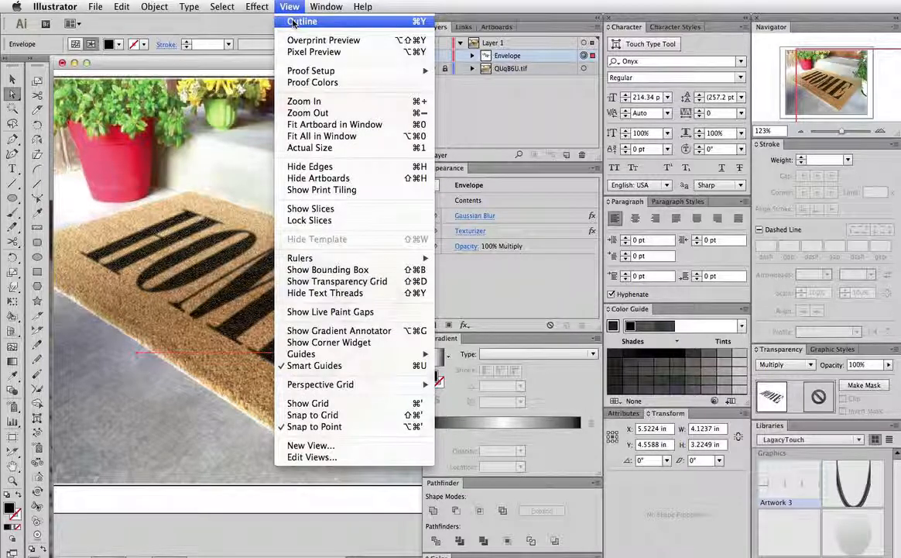
{"action": "left_click", "coordinate": [292, 22]}
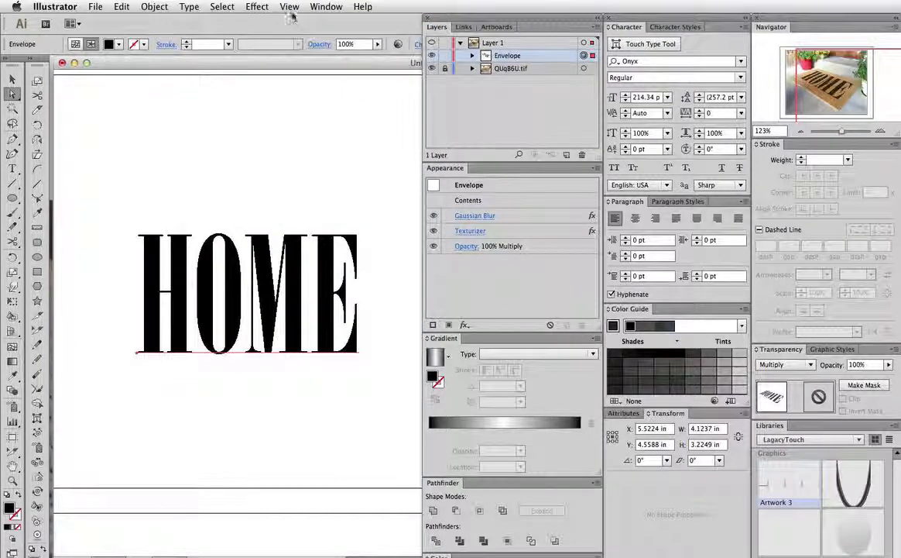
{"action": "left_click", "coordinate": [289, 7]}
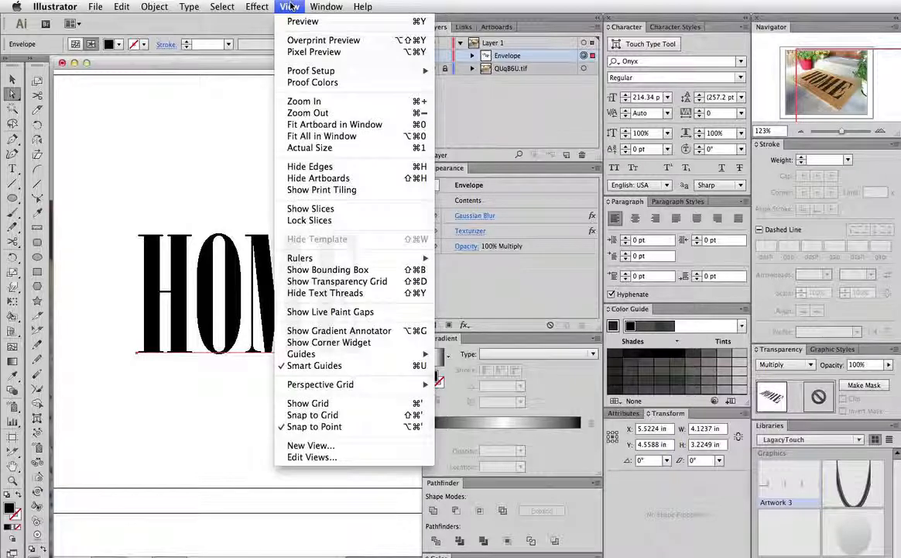
{"action": "left_click", "coordinate": [294, 21]}
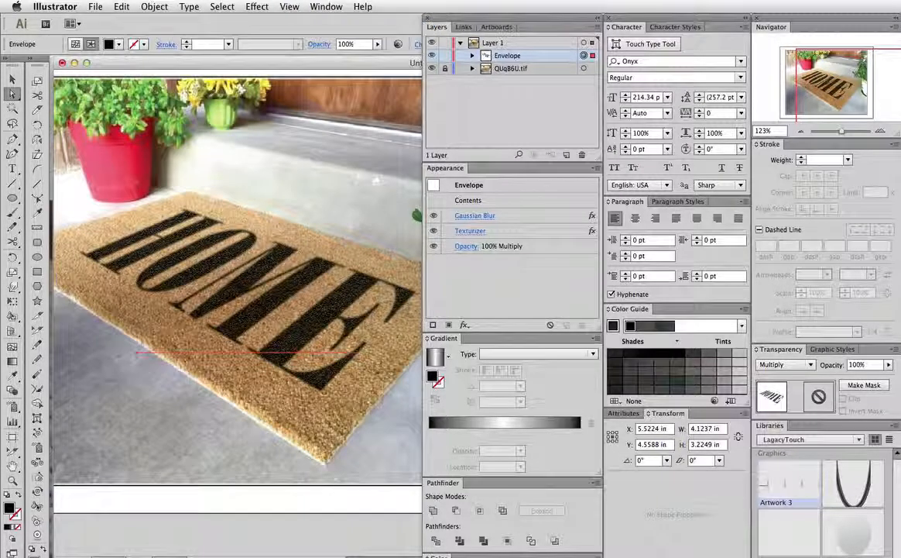
{"action": "left_click", "coordinate": [289, 6]}
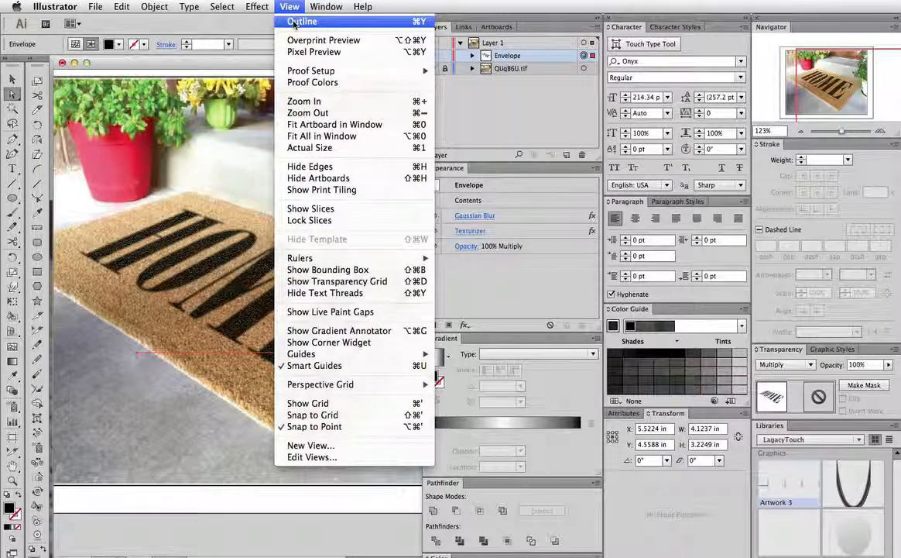
{"action": "left_click", "coordinate": [294, 21]}
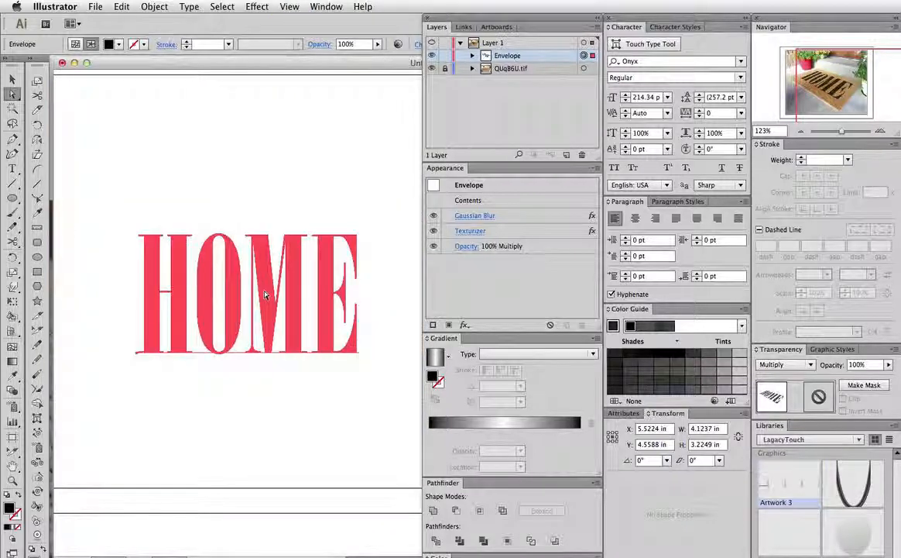
Replace the HOME text inside the envelope with WELCOME, deselect it and return to Preview mode
{"action": "key", "text": "t"}
{"action": "left_click", "coordinate": [263, 291]}
{"action": "key", "text": "super+a"}
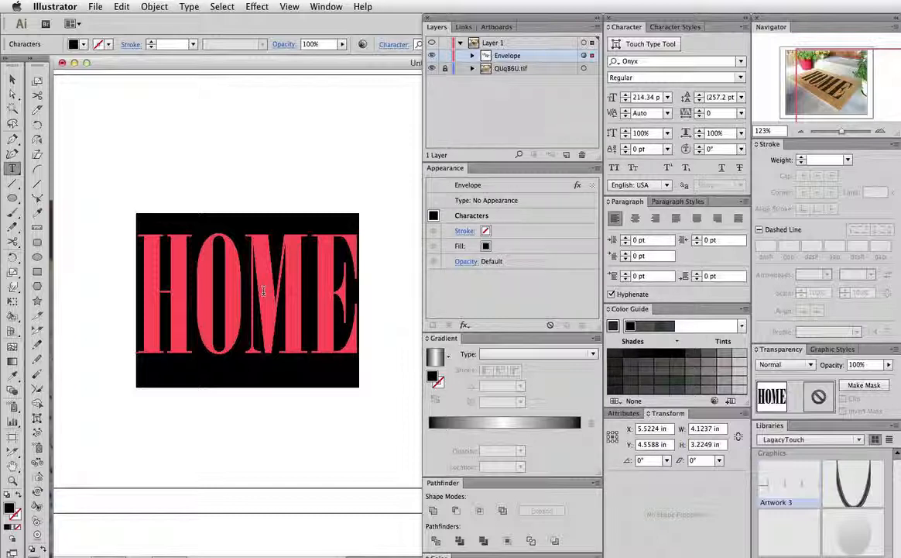
{"action": "type", "text": "WEL"}
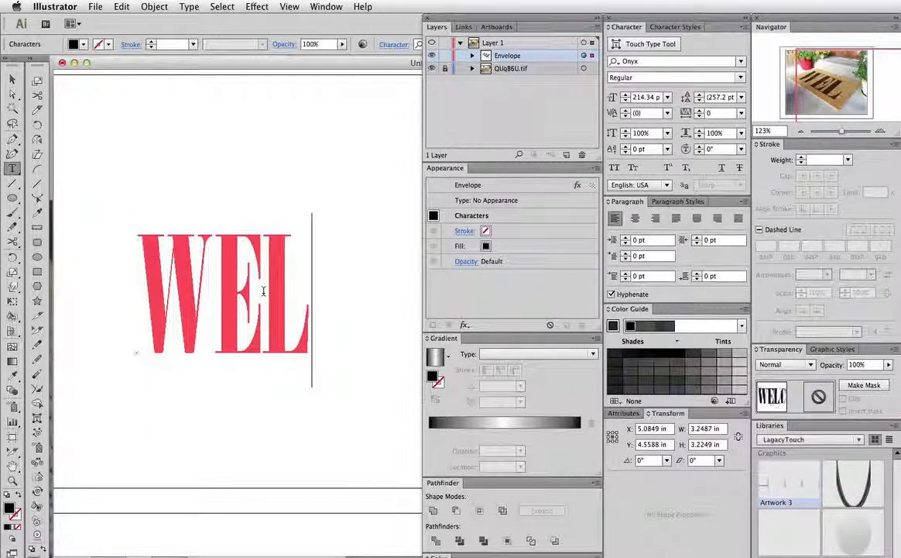
{"action": "type", "text": "COME"}
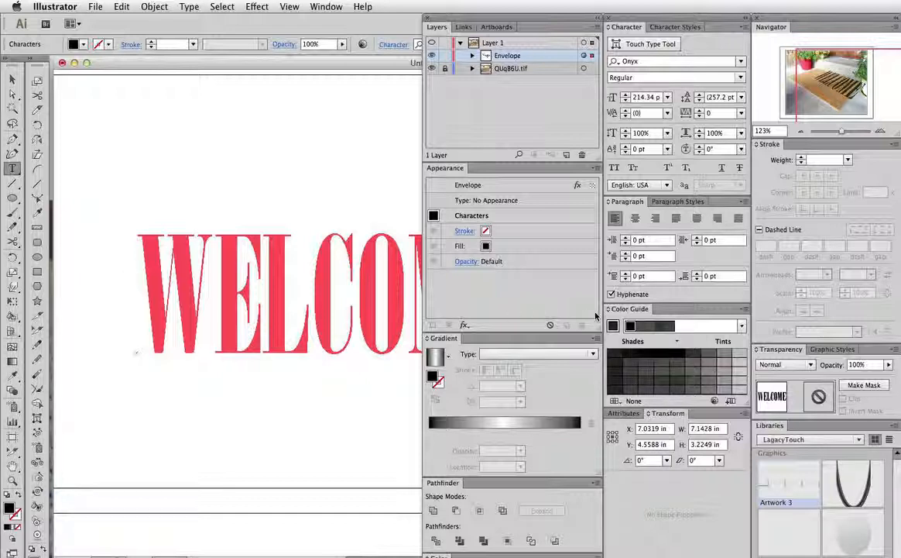
{"action": "left_click", "coordinate": [251, 190], "text": "super"}
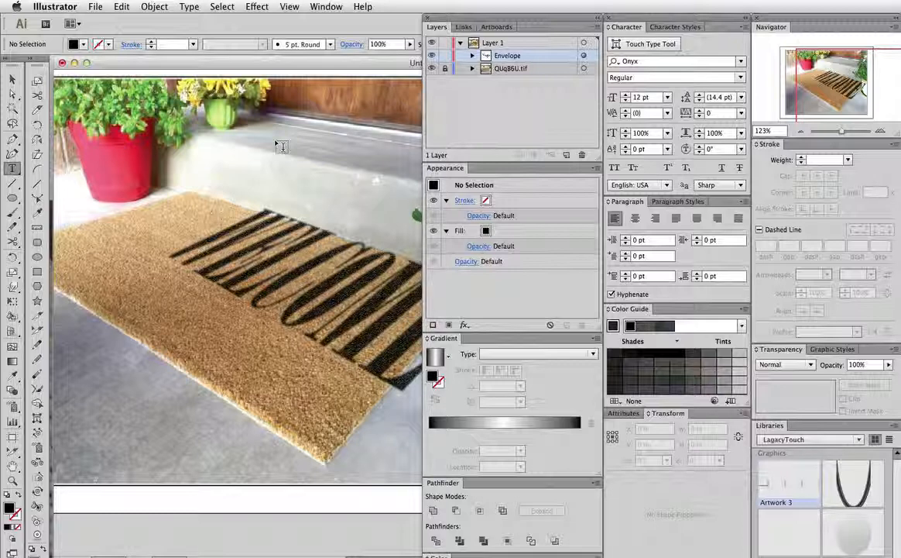
Select the WELCOME lettering and switch from editing its contents back to editing the envelope
{"action": "key", "text": "v"}
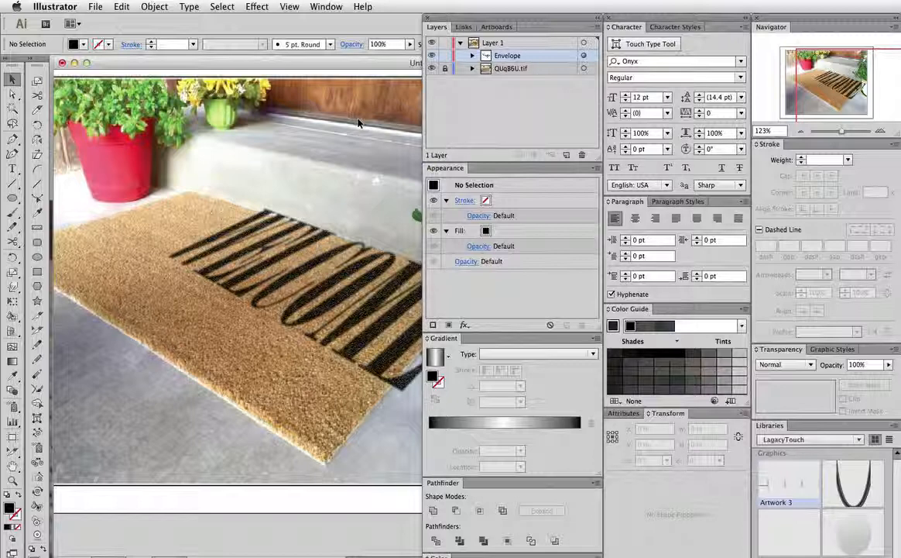
{"action": "left_click", "coordinate": [232, 265]}
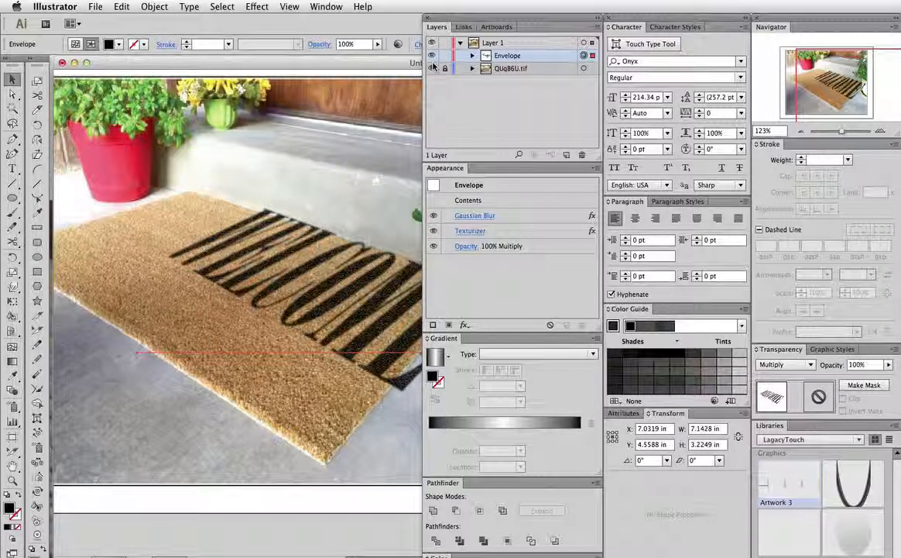
{"action": "key", "text": "super+shift+p"}
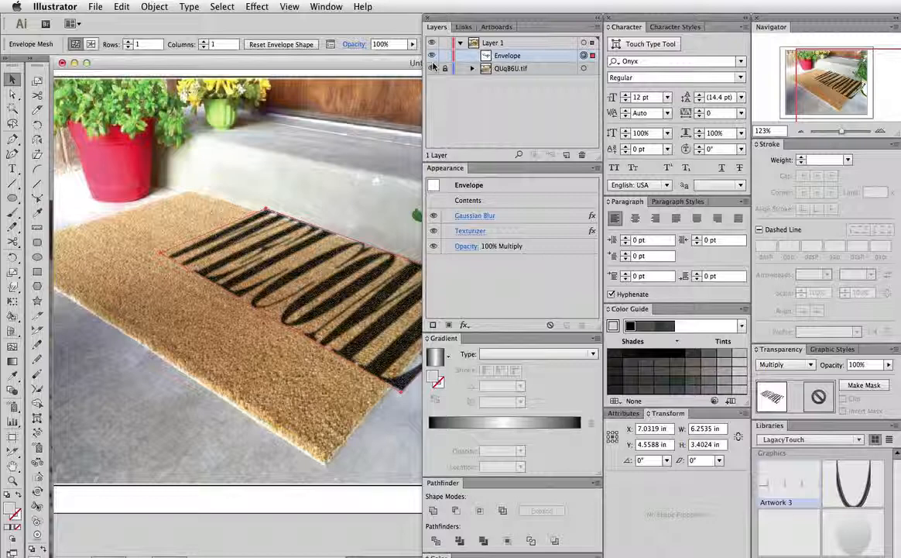
{"action": "left_click", "coordinate": [154, 7]}
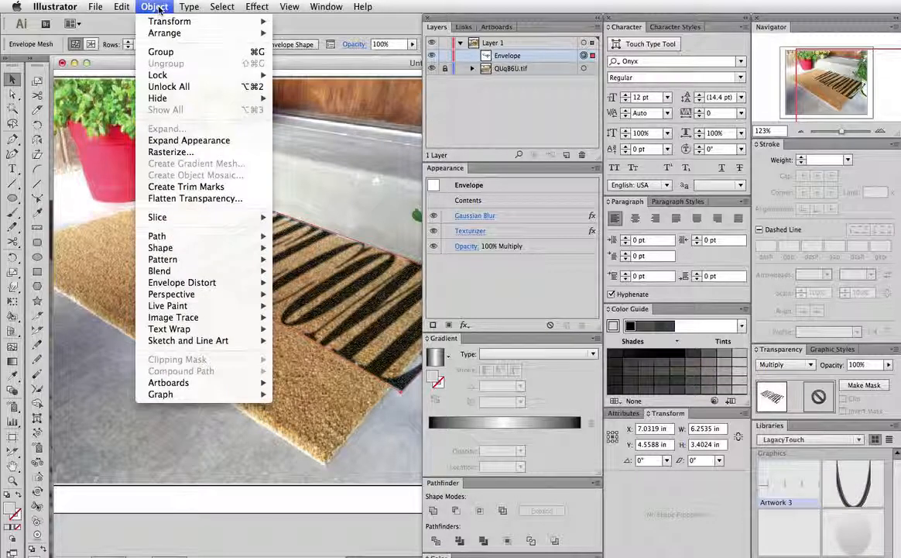
{"action": "mouse_move", "coordinate": [198, 284]}
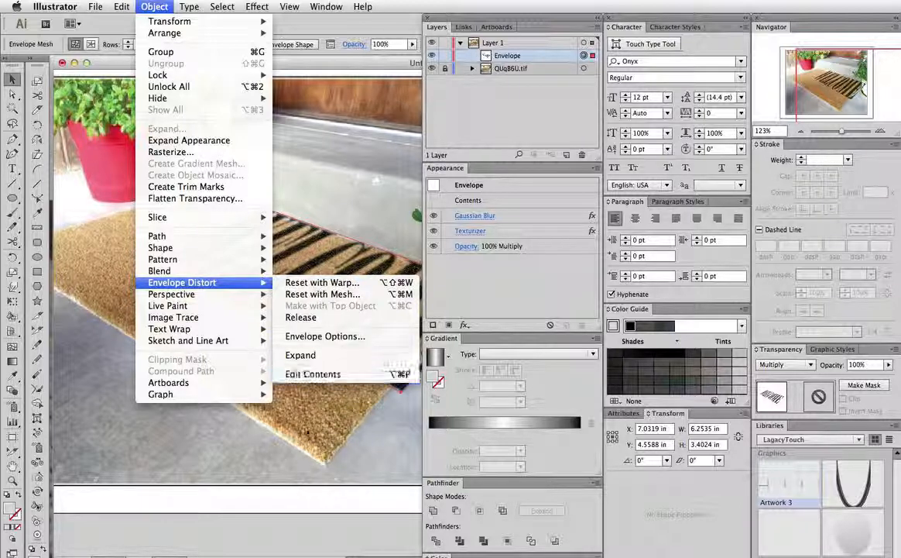
{"action": "left_click", "coordinate": [308, 433]}
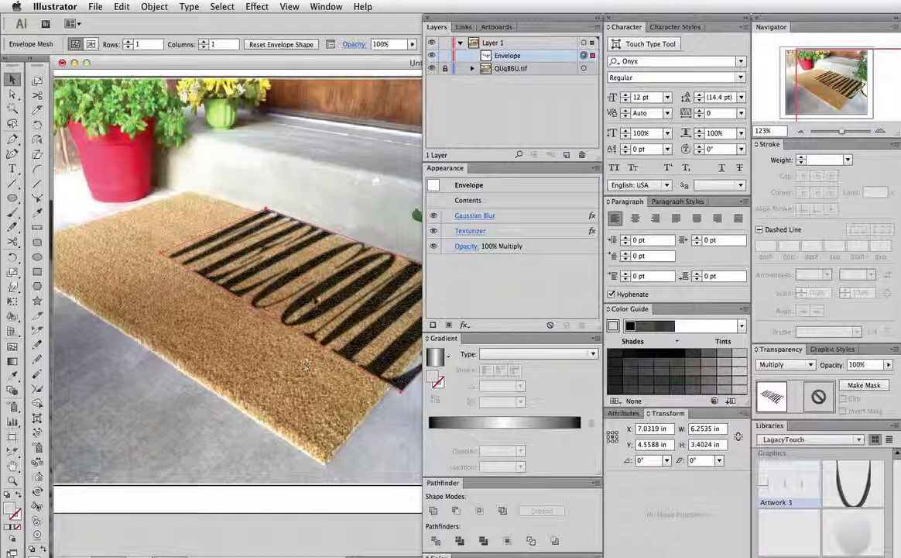
Move the WELCOME envelope about 1.53 in to the left so it sits centred on the mat, and deselect it
{"action": "left_click_drag", "start_coordinate": [293, 266], "coordinate": [238, 295]}
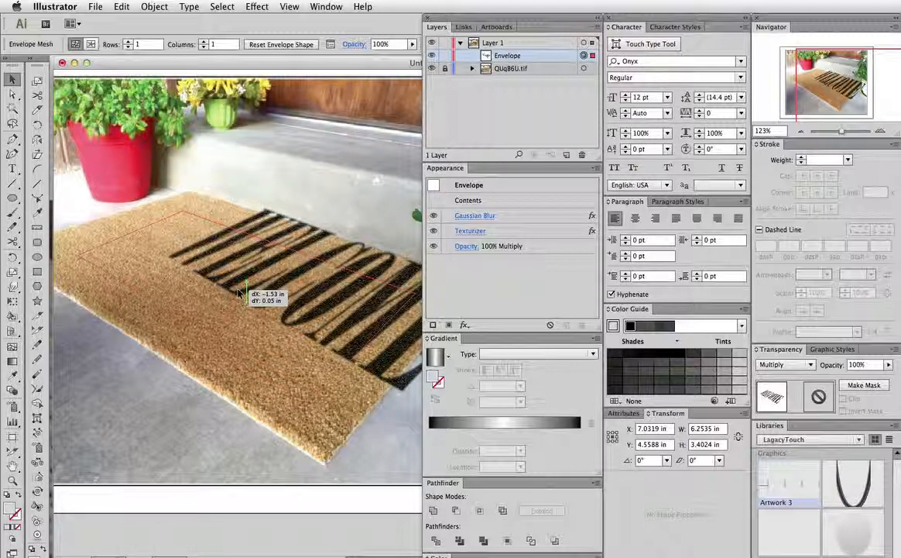
{"action": "left_click_drag", "start_coordinate": [238, 293], "coordinate": [239, 293]}
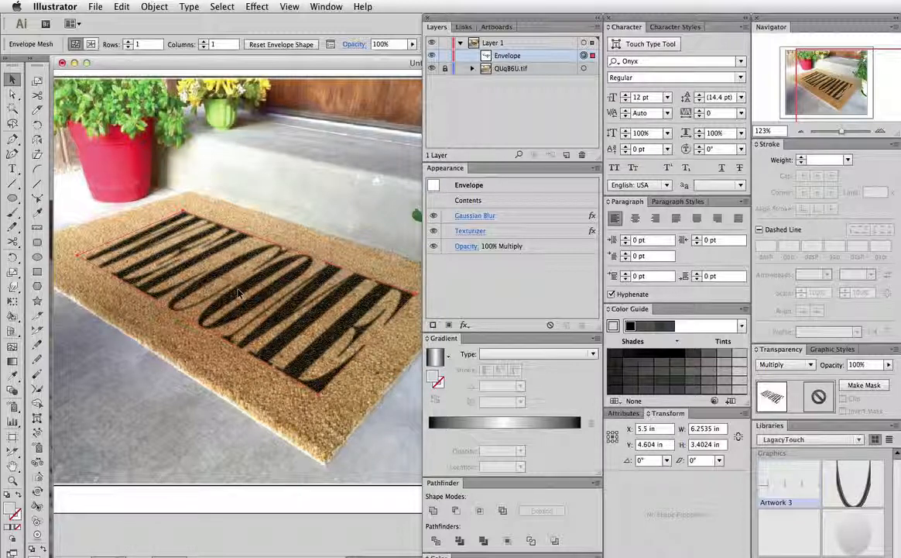
{"action": "key", "text": "super+shift+a"}
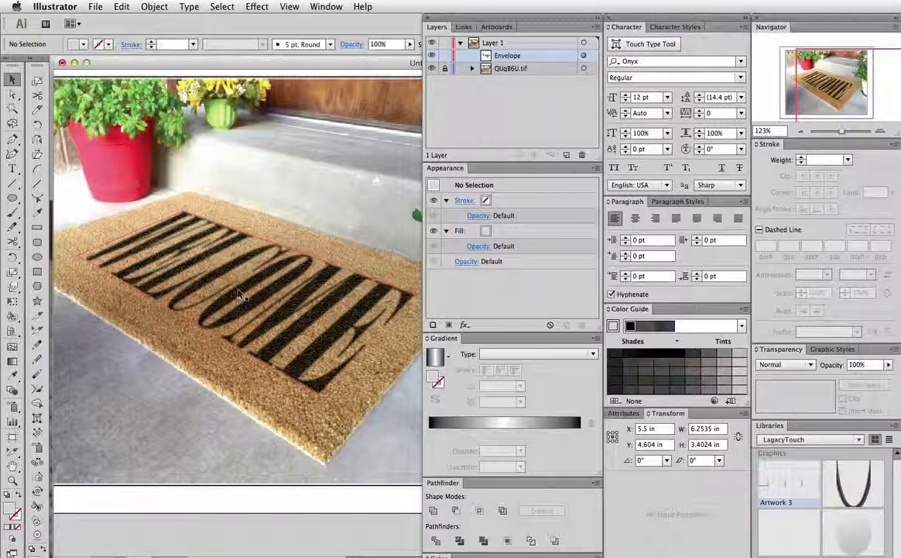
{"action": "key", "text": "a"}
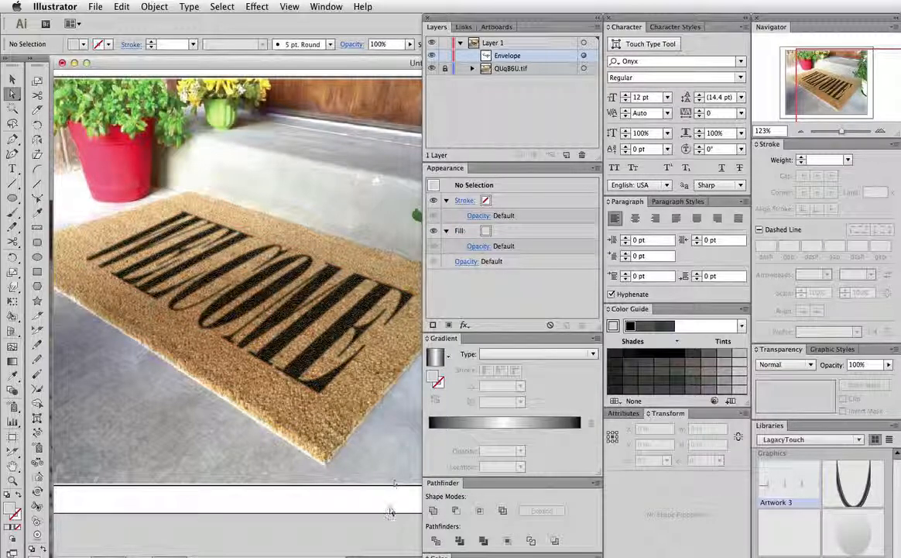